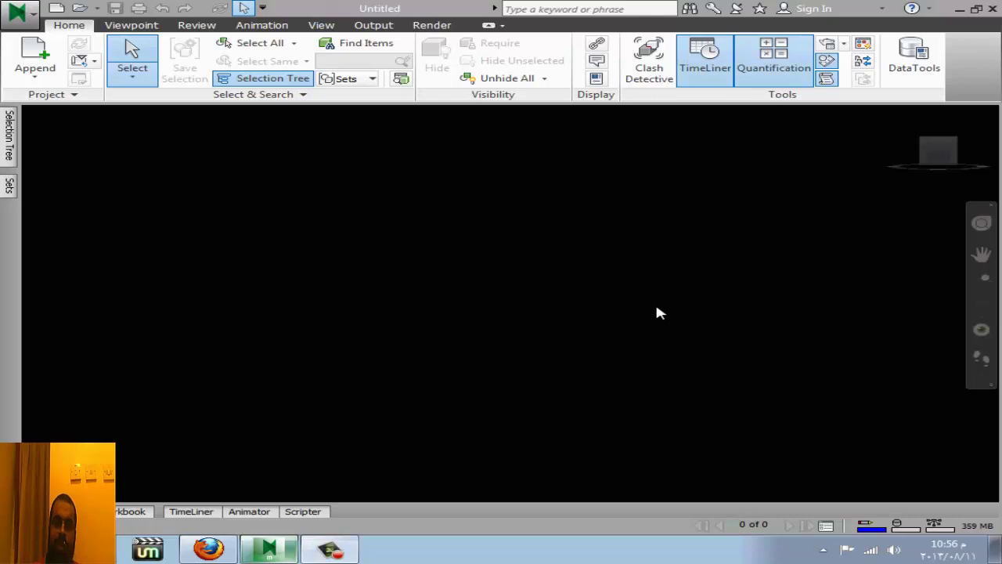
- Open the Append dialog on the Separate Files folder listing Architectural, MEP and STR models
left_click(843, 43)
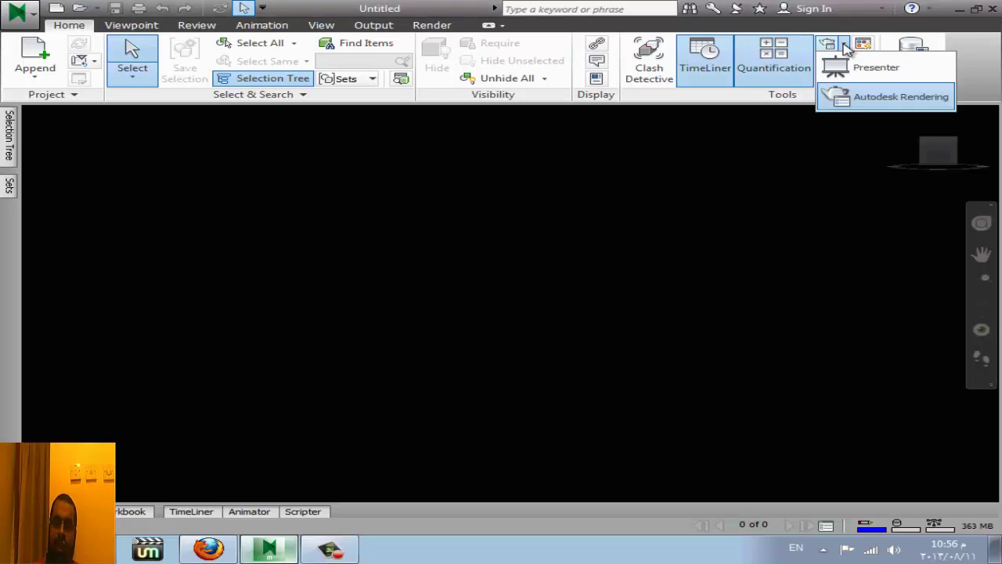
left_click(113, 203)
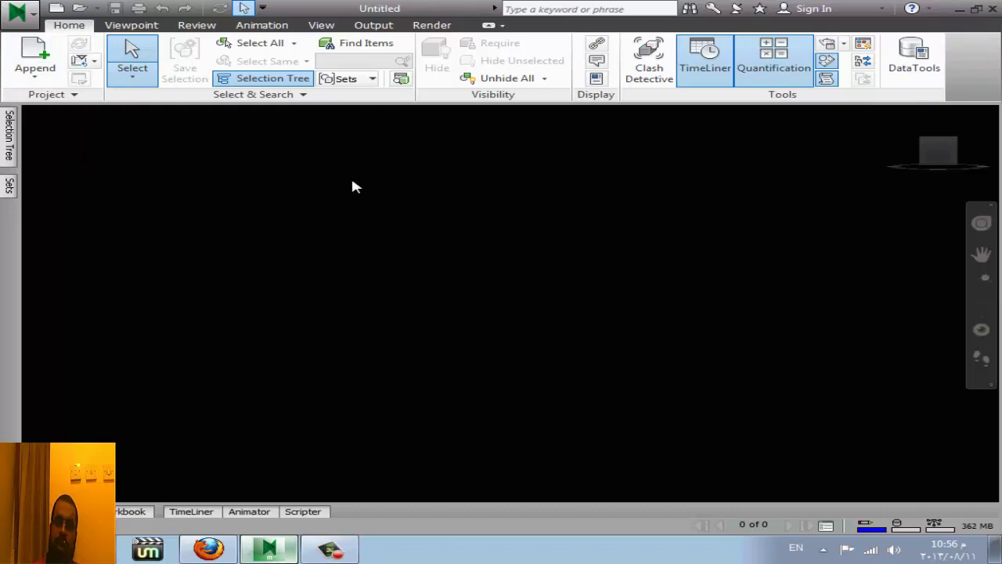
left_click(34, 77)
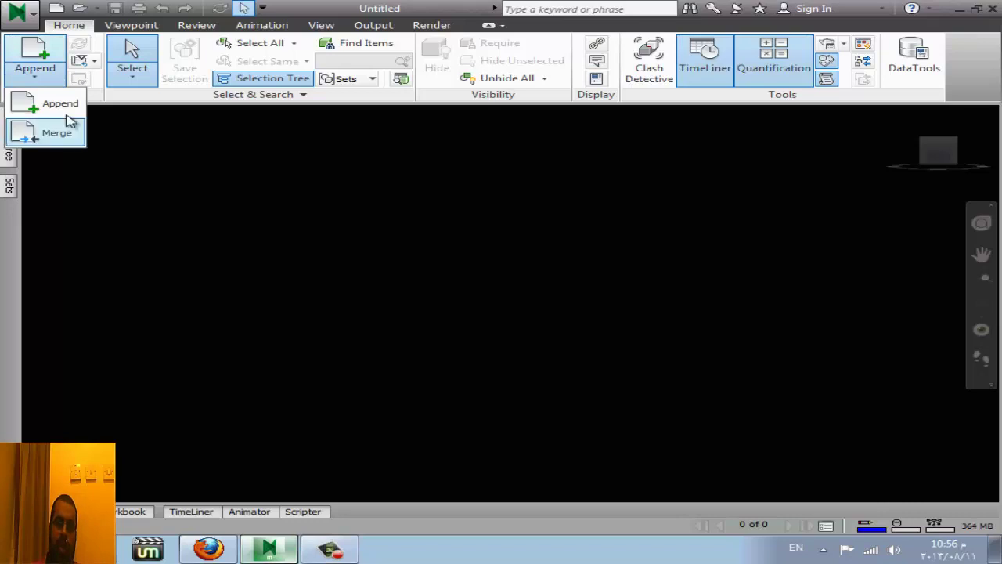
left_click(368, 192)
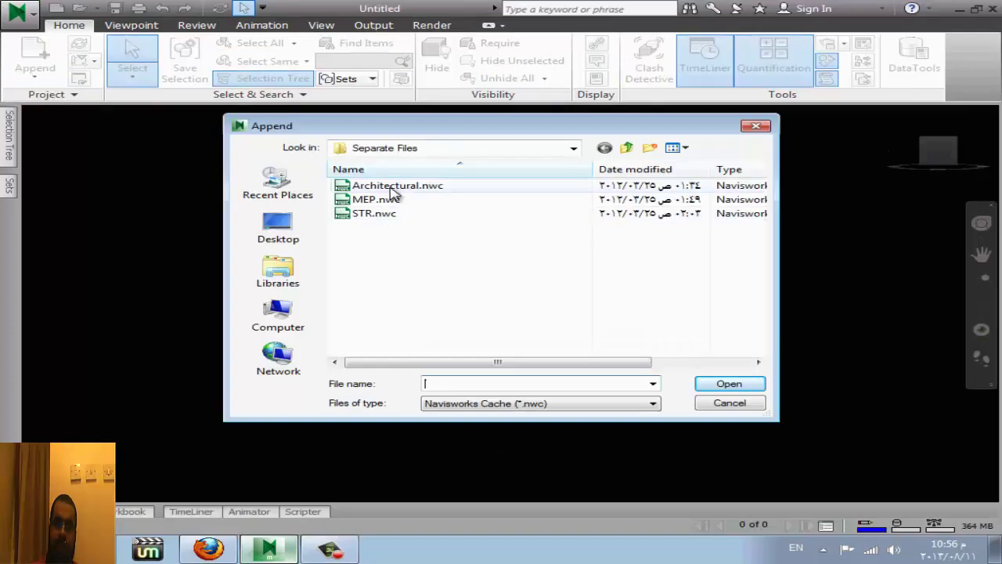
- Pick Architectural.nwc and keep the file type as Navisworks Cache (*.nwc)
left_click(395, 188)
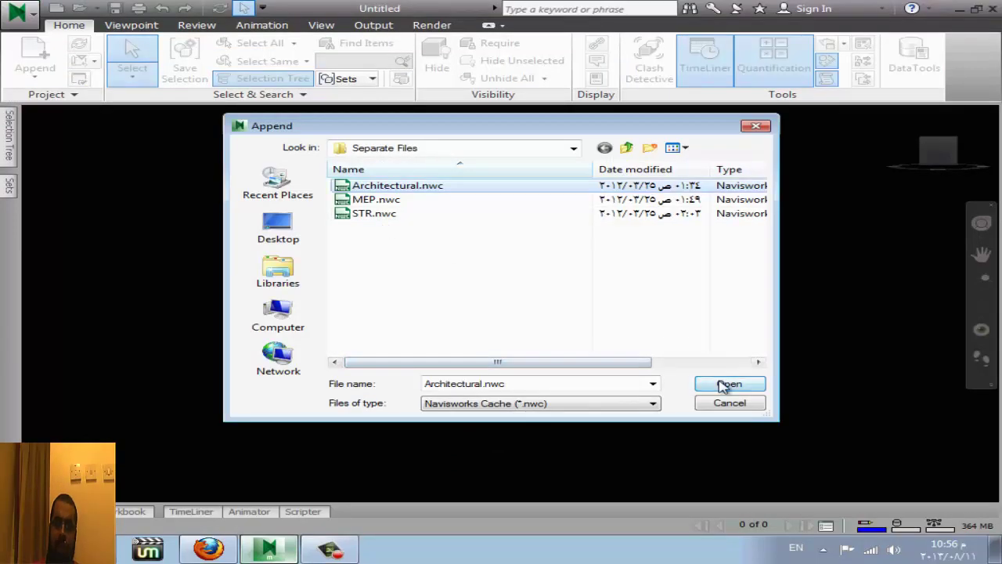
left_click(653, 403)
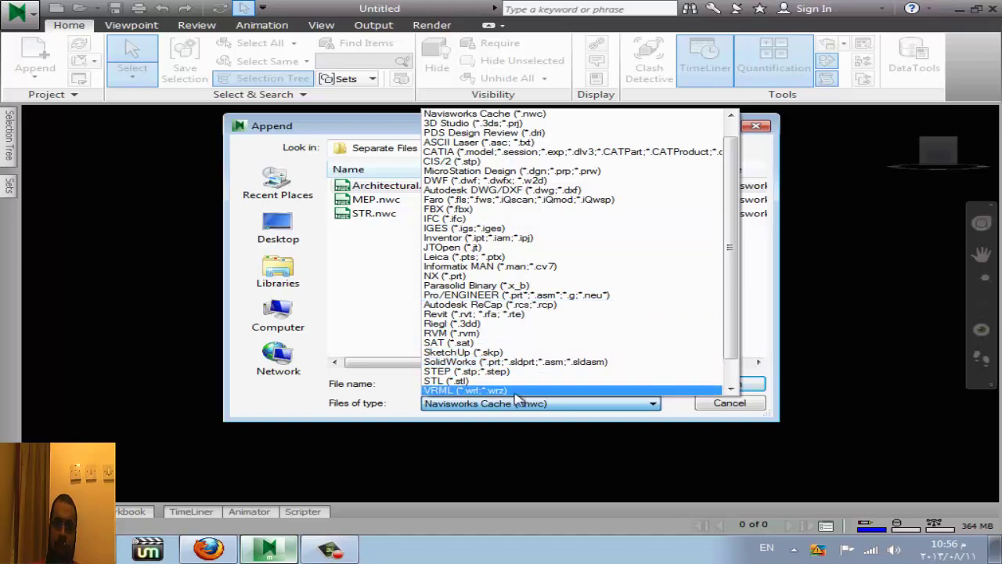
left_click(386, 413)
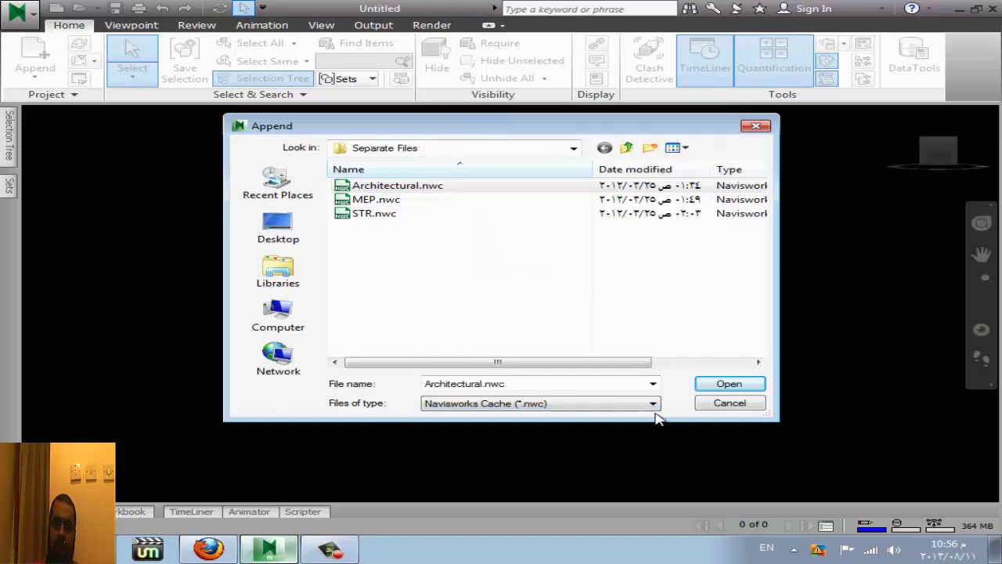
- Append Architectural.nwc so the L-shaped building, parking, roads and trees appear
left_click(744, 389)
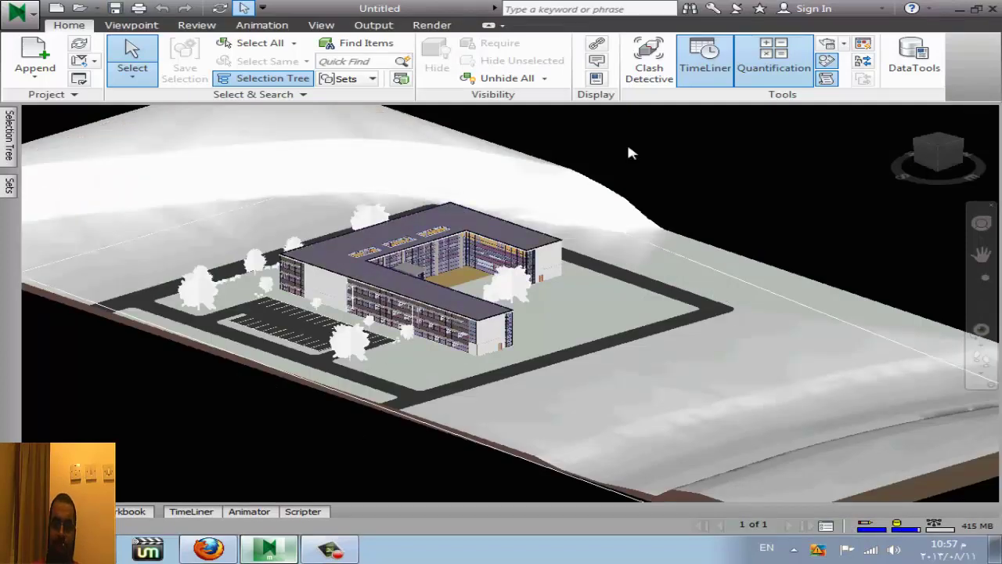
left_click(844, 47)
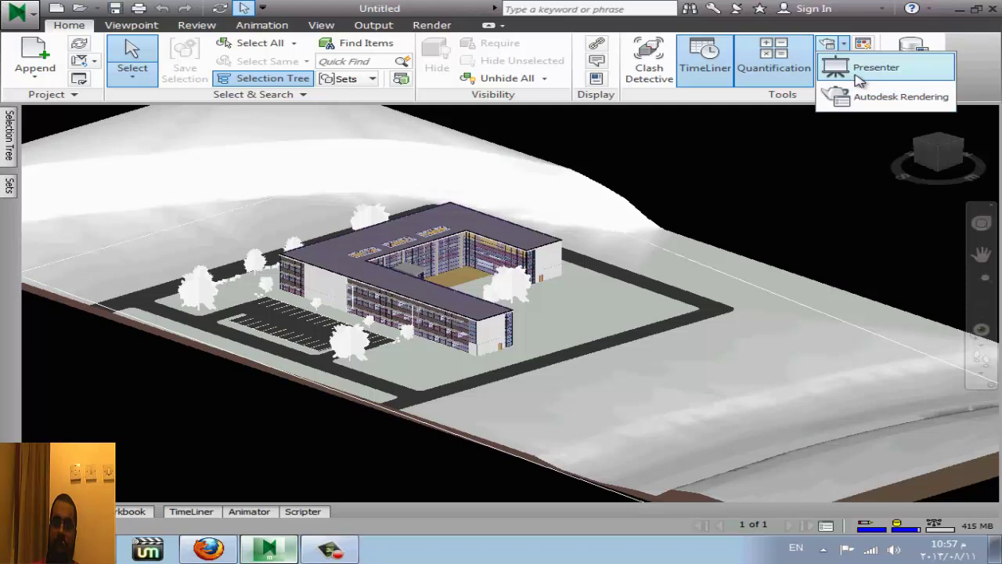
- Select the tree beside the parking lot with the Presenter panel showing
left_click(856, 75)
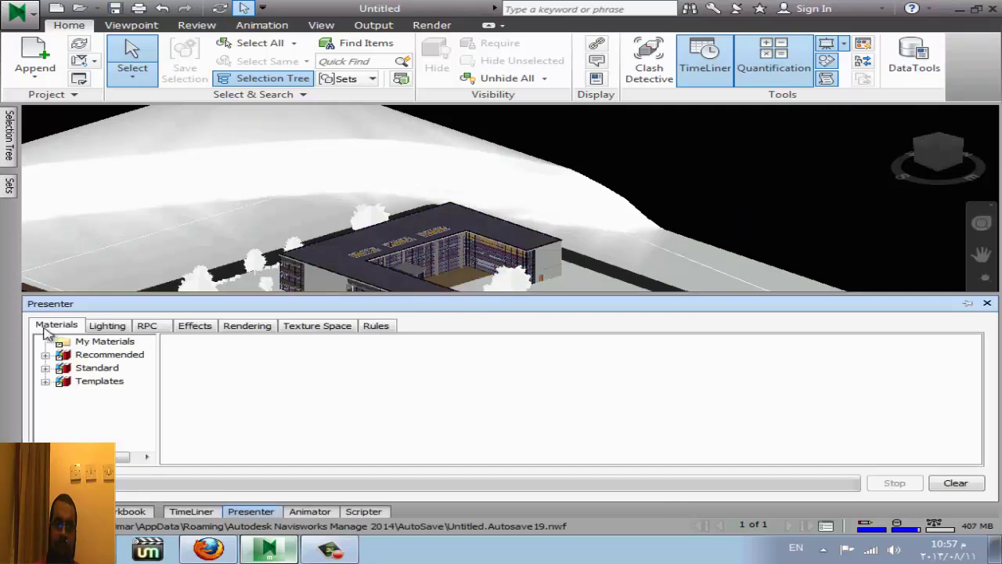
middle_click_drag(755, 182, 712, 199)
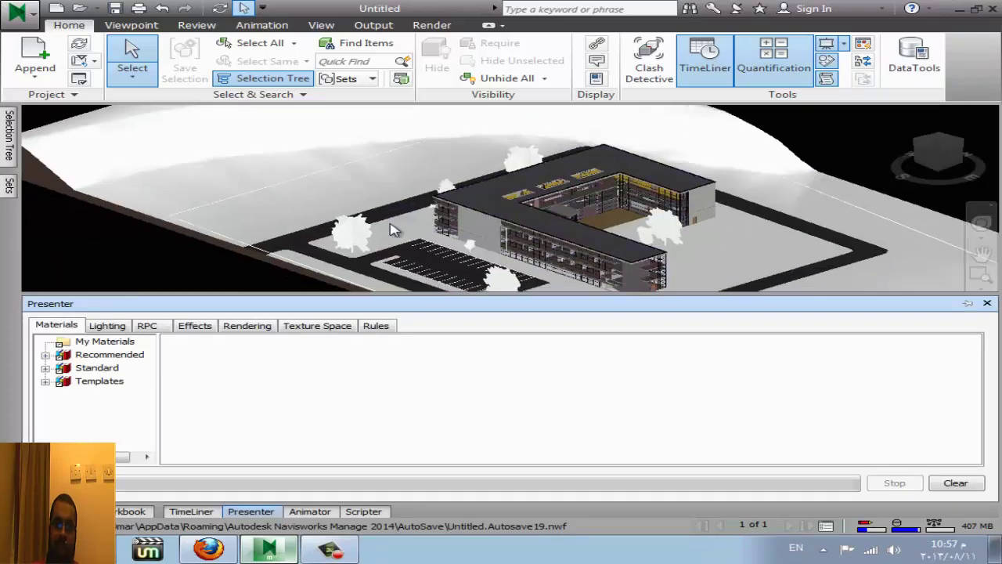
left_click(350, 235)
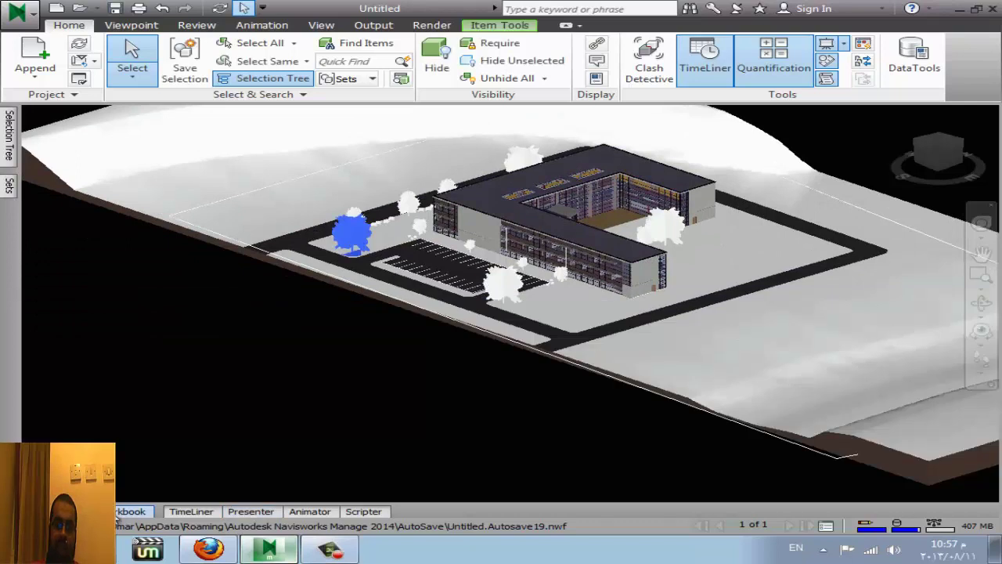
left_click(251, 511)
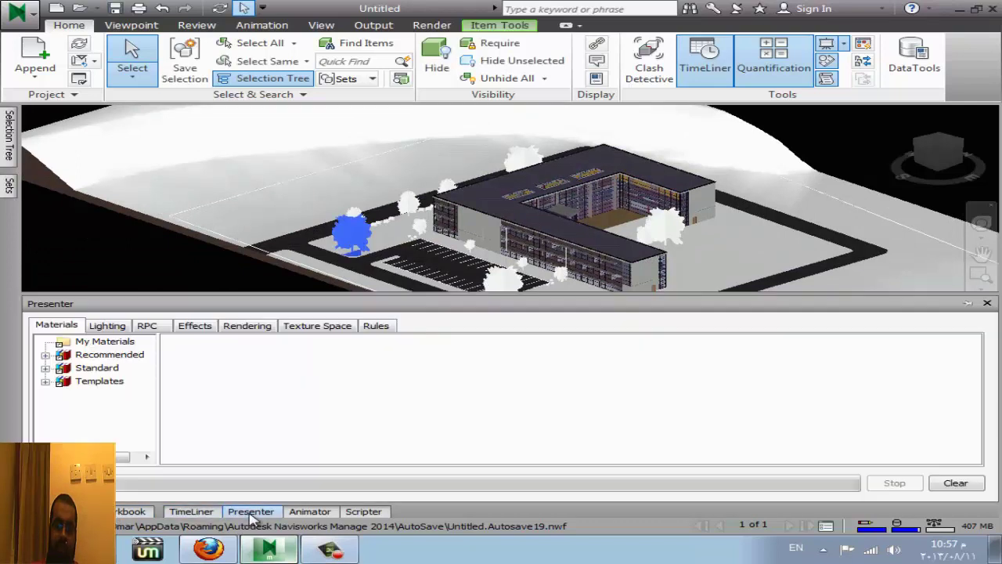
- Add Red Enamel from Recommended > Enamel to the palette and open its Material Editor
left_click(46, 368)
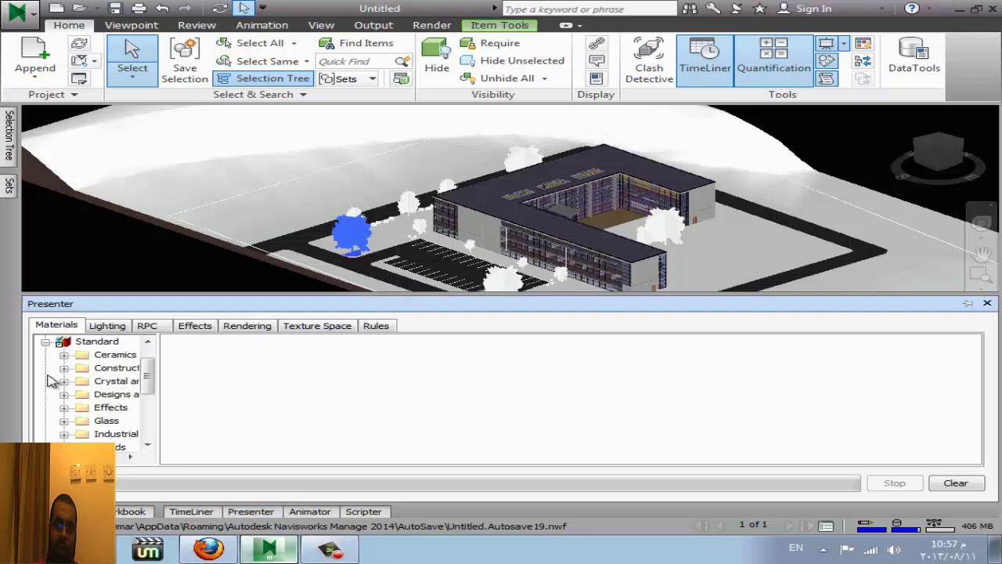
double_click(101, 408)
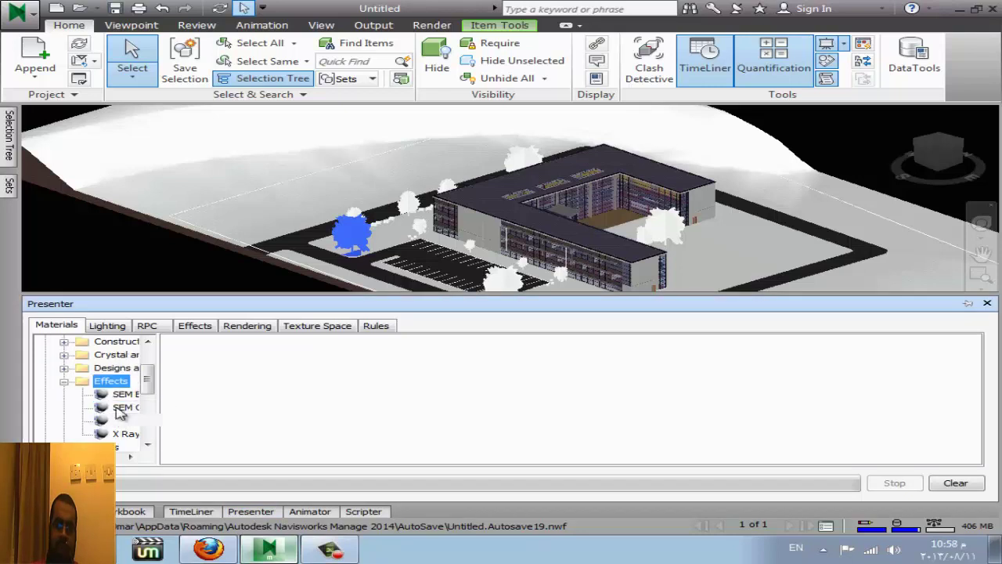
double_click(113, 354)
double_click(104, 371)
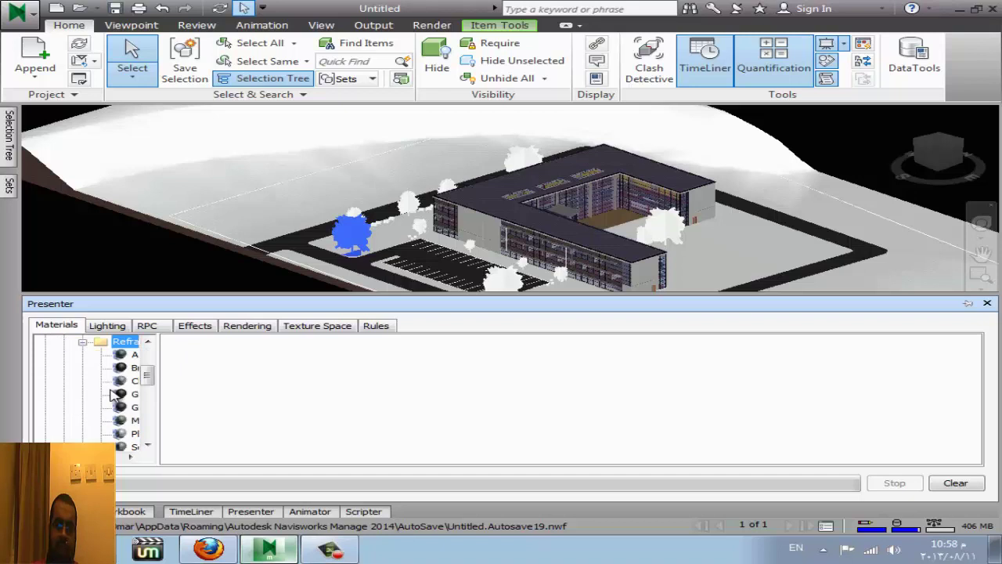
scroll(115, 383, "up", 2)
double_click(105, 355)
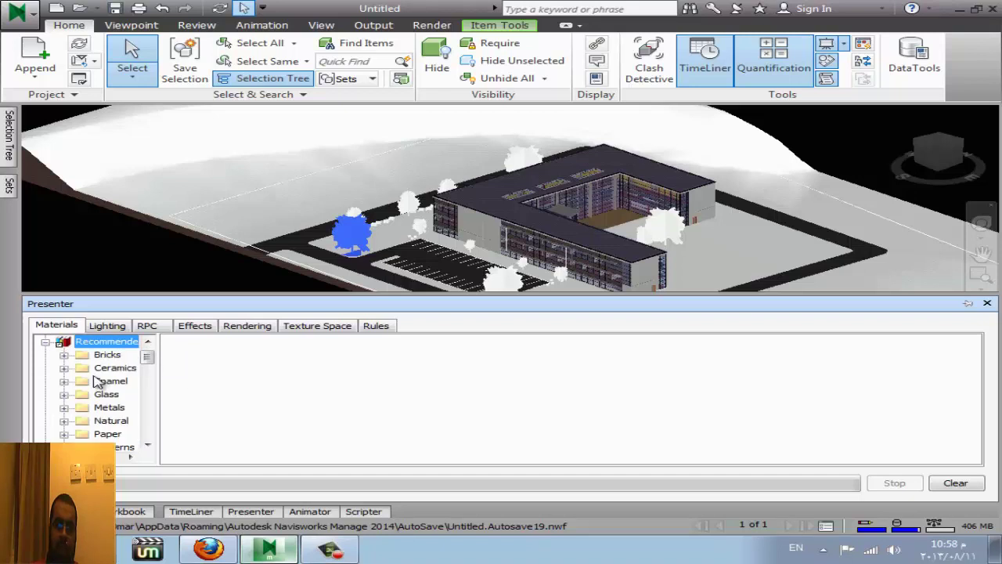
double_click(108, 381)
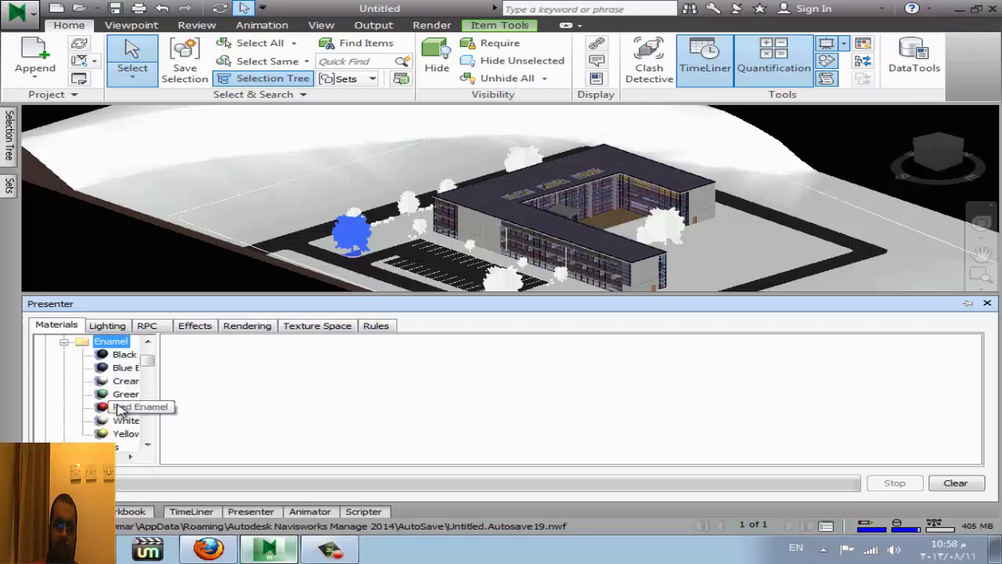
left_click(129, 407)
double_click(192, 356)
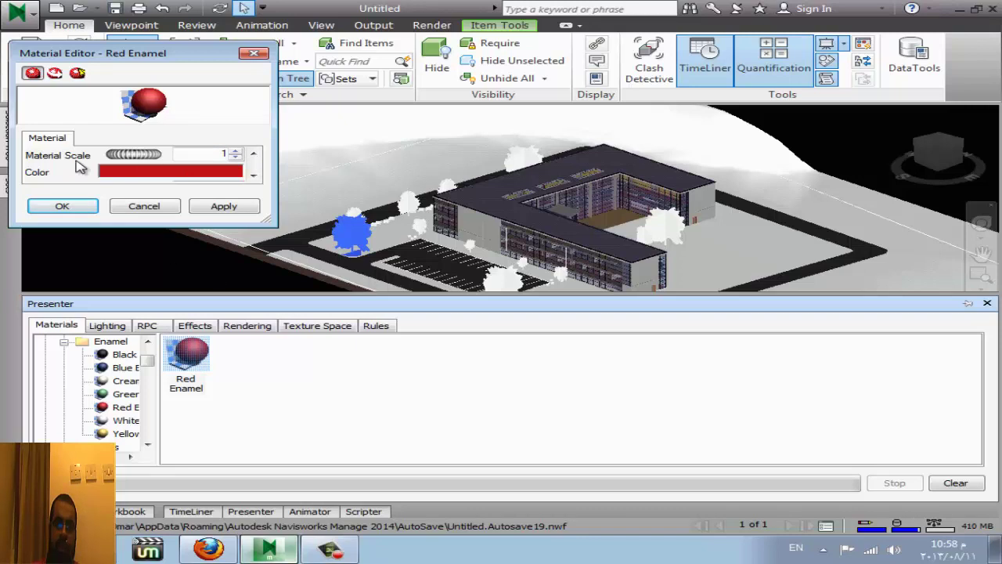
- Apply Red Enamel to the selected tree, then deselect it to see the red colour
right_click(200, 364)
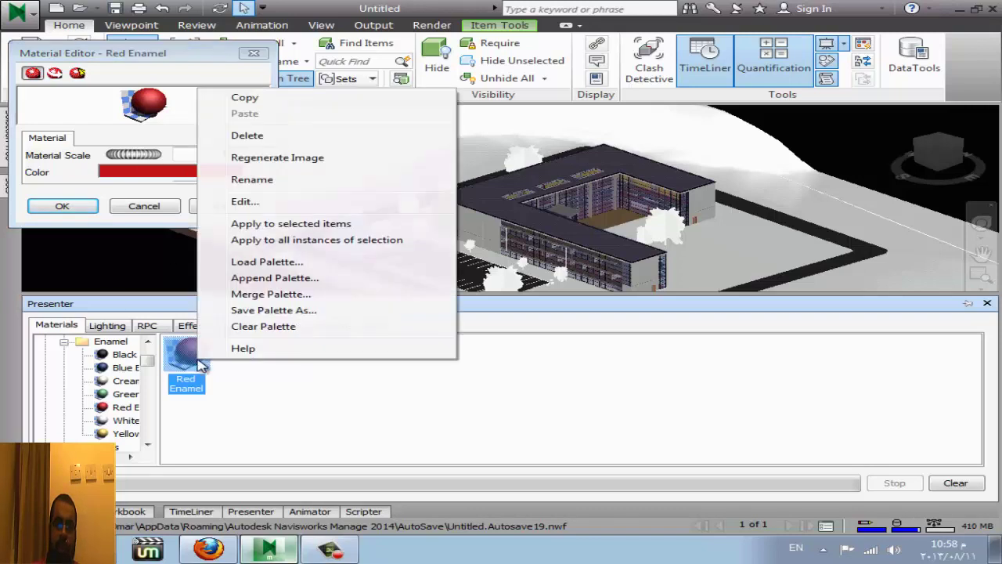
left_click(314, 224)
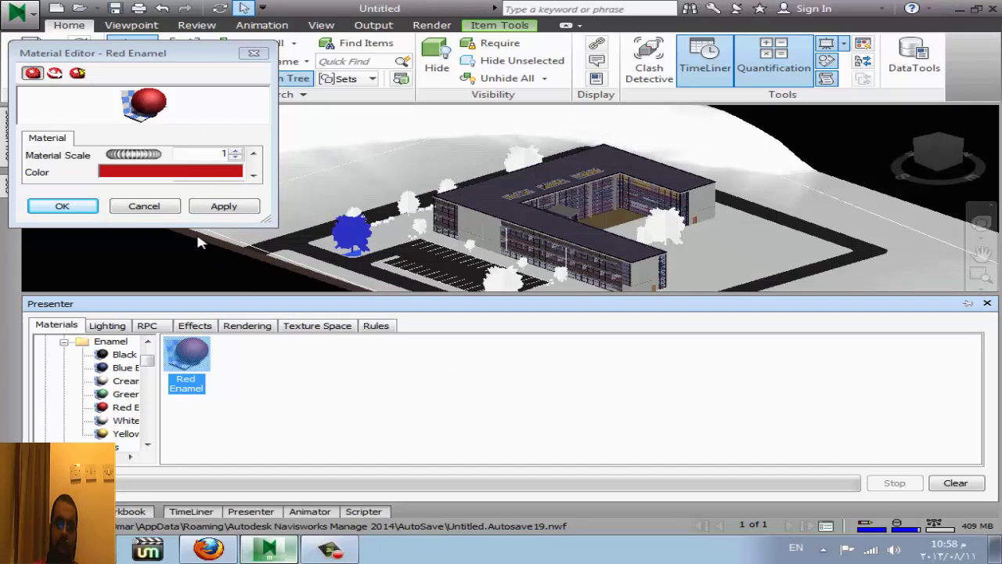
left_click(167, 265)
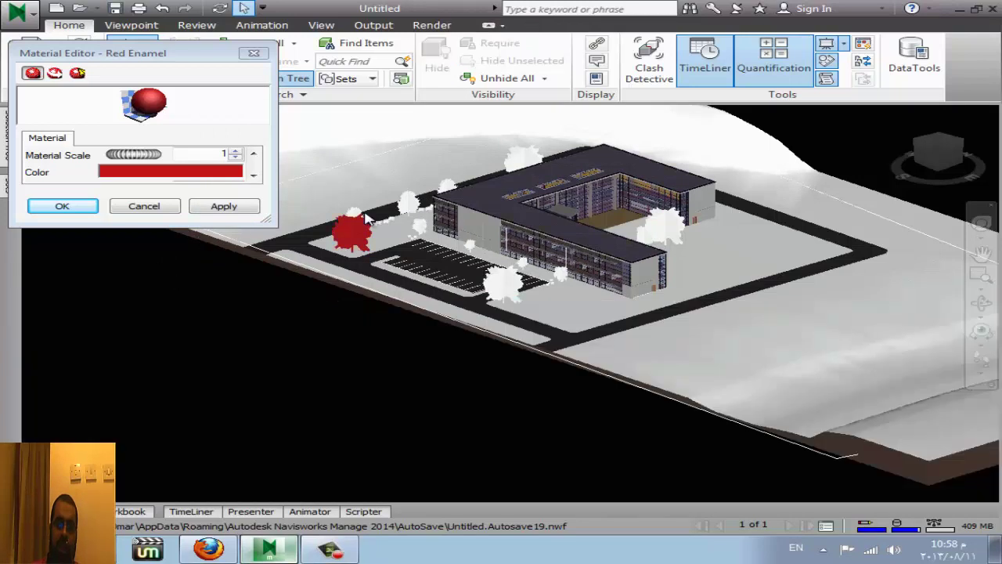
- Select the building's end section and set selection resolution to Last Object
scroll(366, 217, "up", 3)
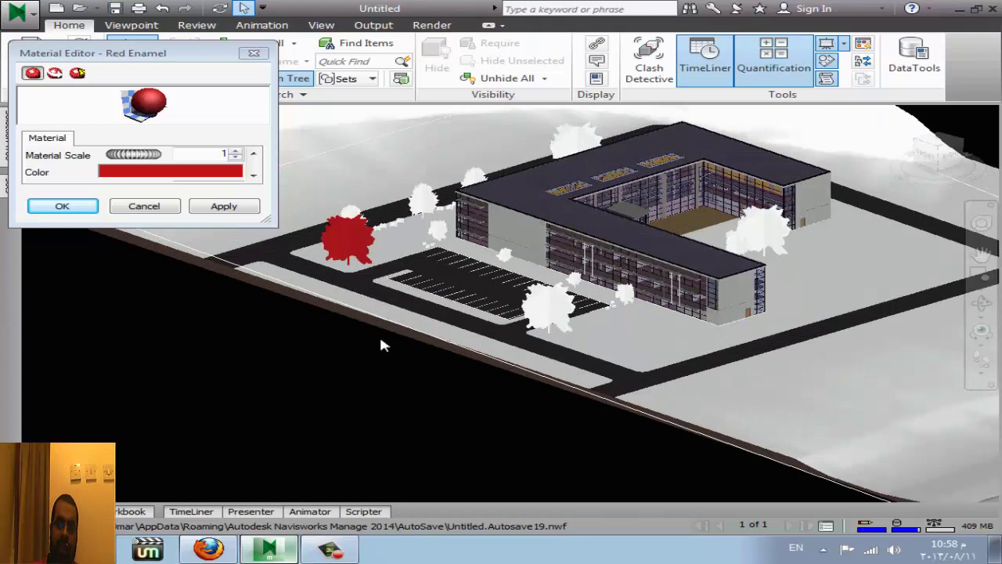
scroll(260, 399, "down", 3)
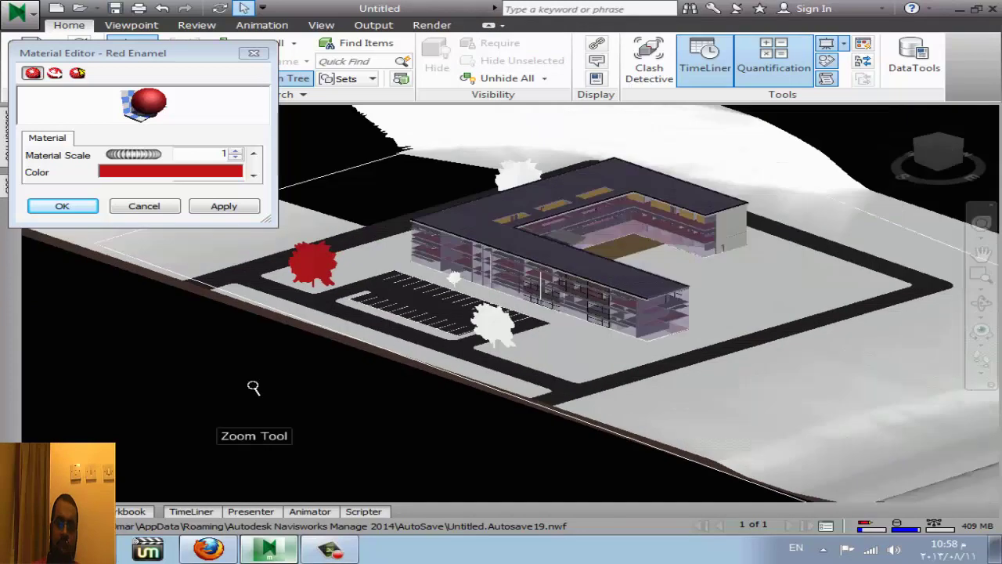
scroll(671, 319, "up", 1)
left_click(671, 318)
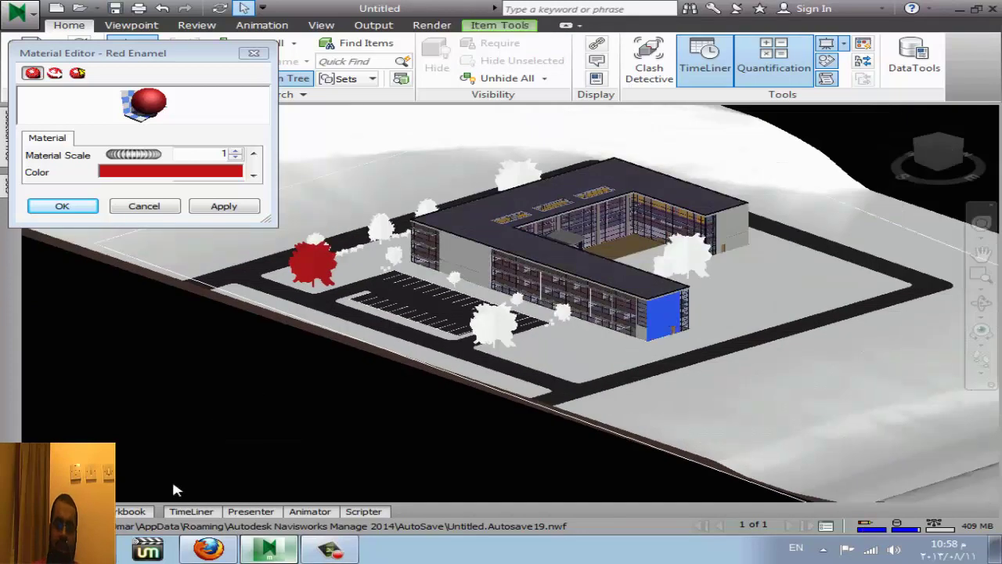
right_click(655, 325)
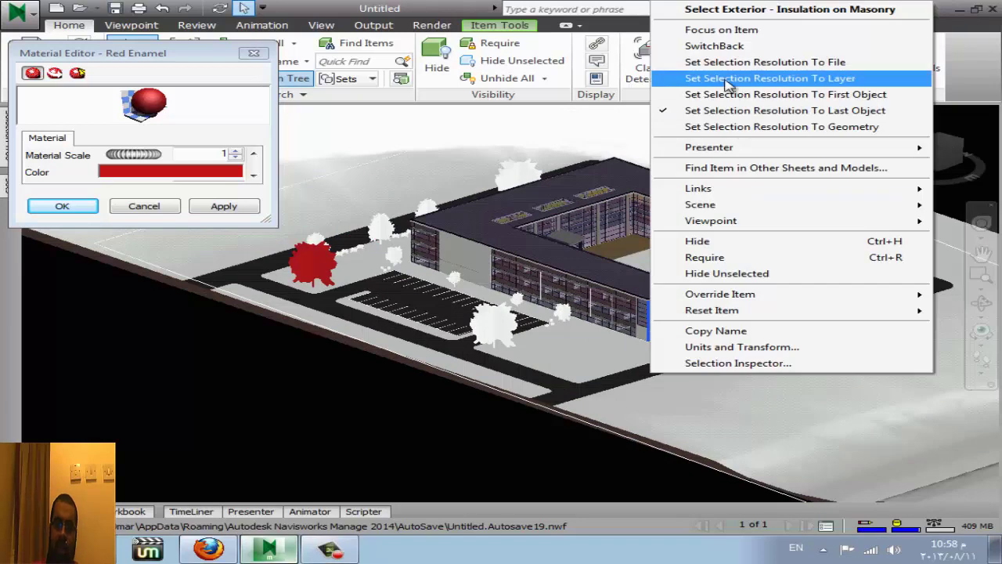
left_click(726, 78)
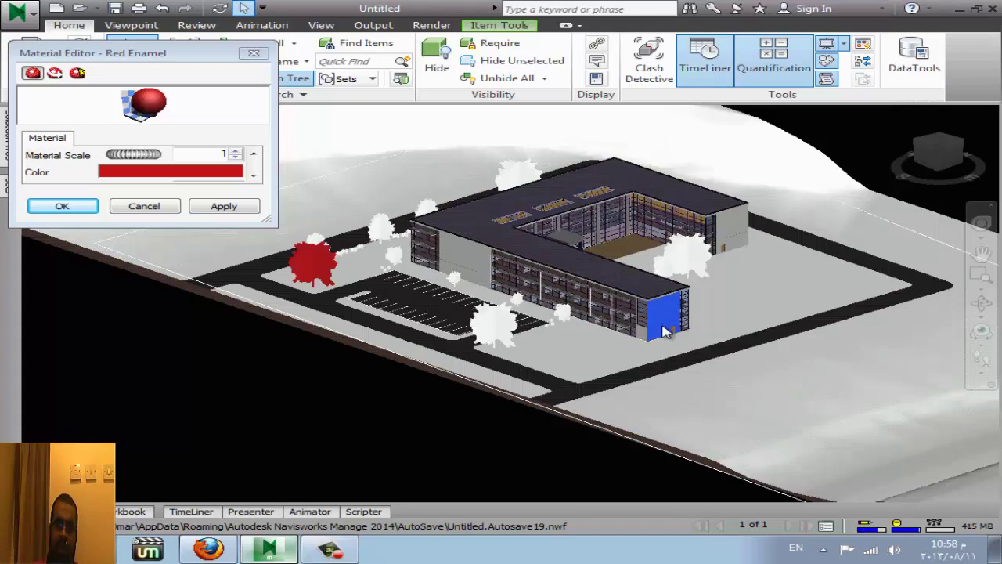
right_click(663, 331)
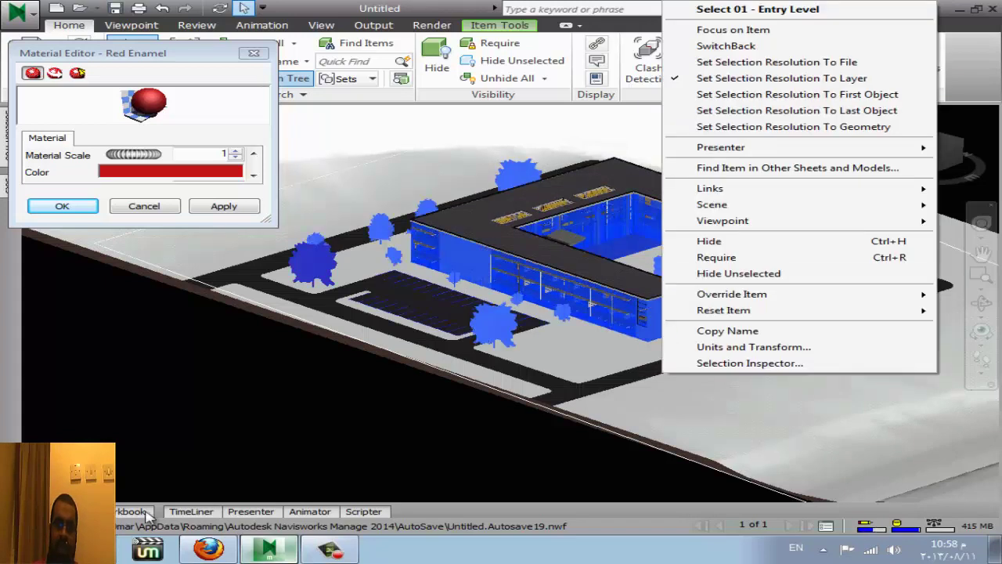
left_click(764, 110)
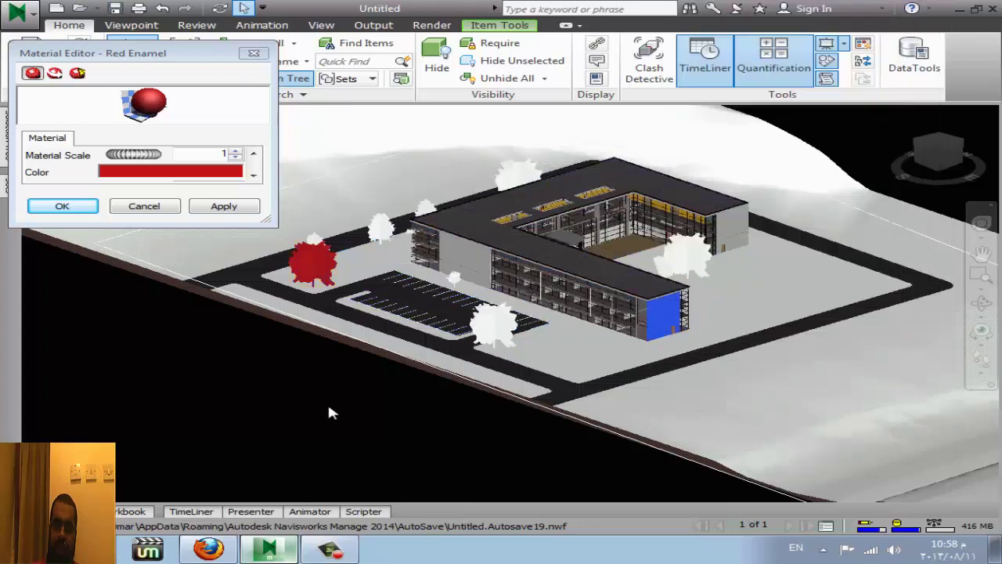
- Add Green Enamel to the palette and apply it to the selected building section
left_click(249, 511)
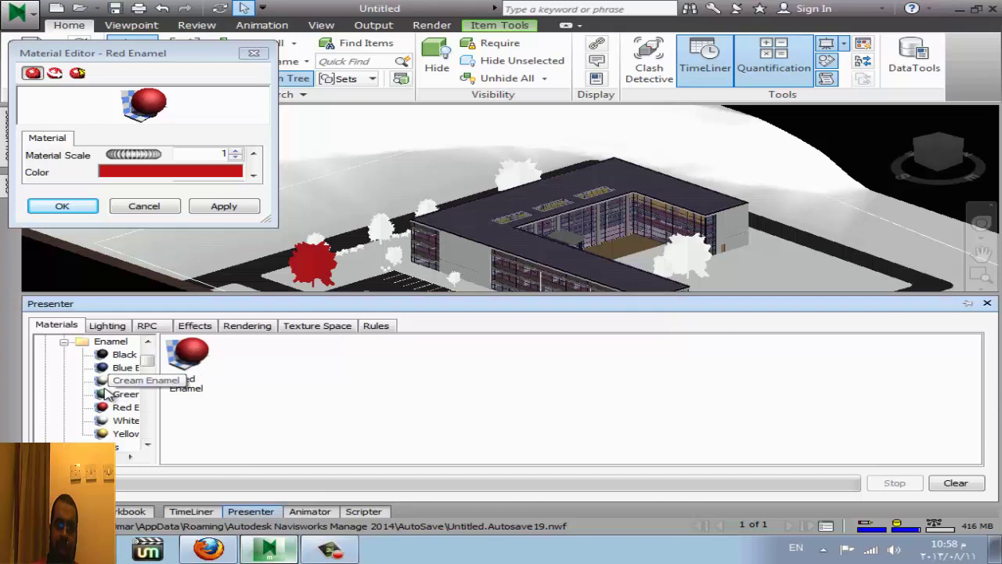
left_click_drag(106, 394, 188, 364)
left_click(192, 378)
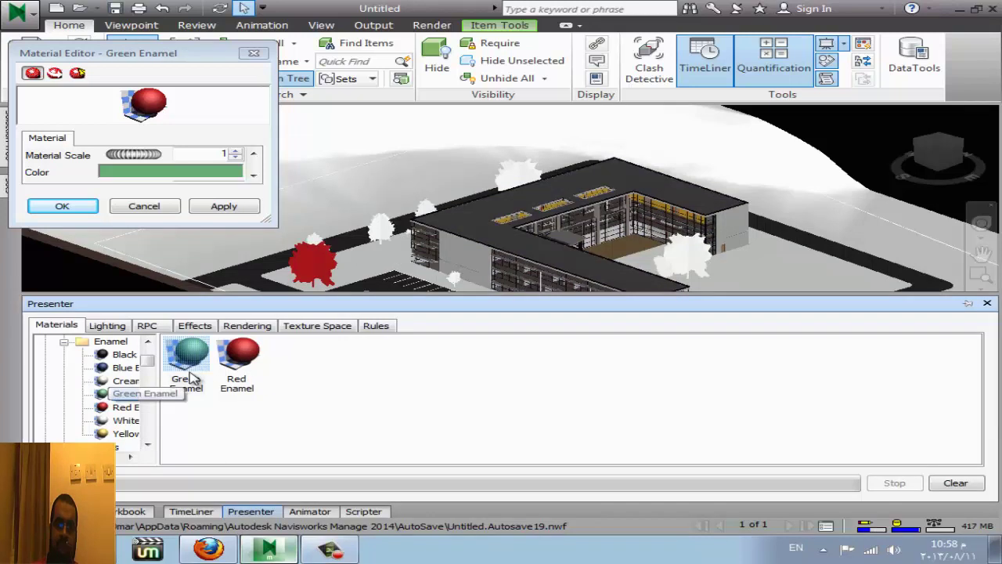
right_click(197, 354)
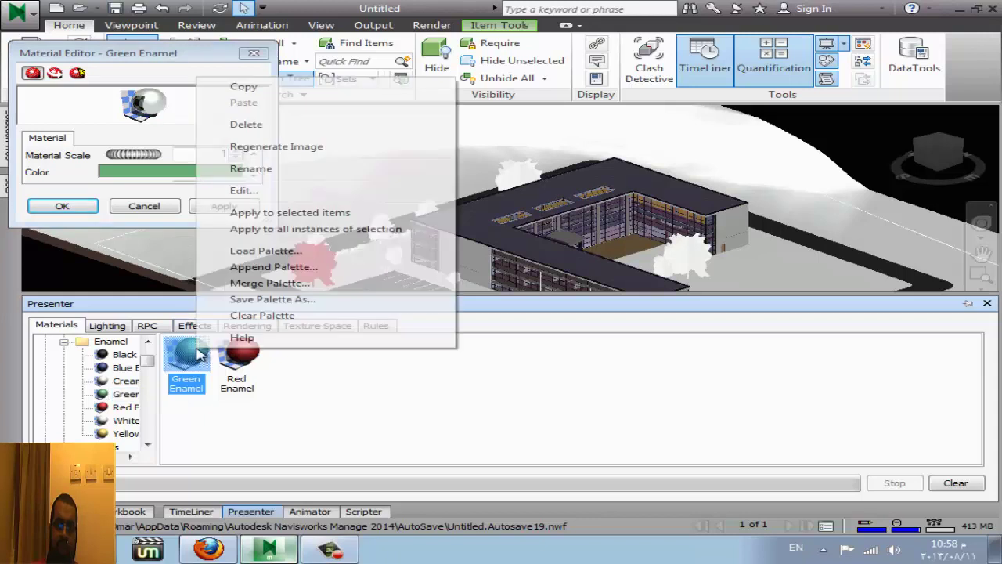
left_click(307, 213)
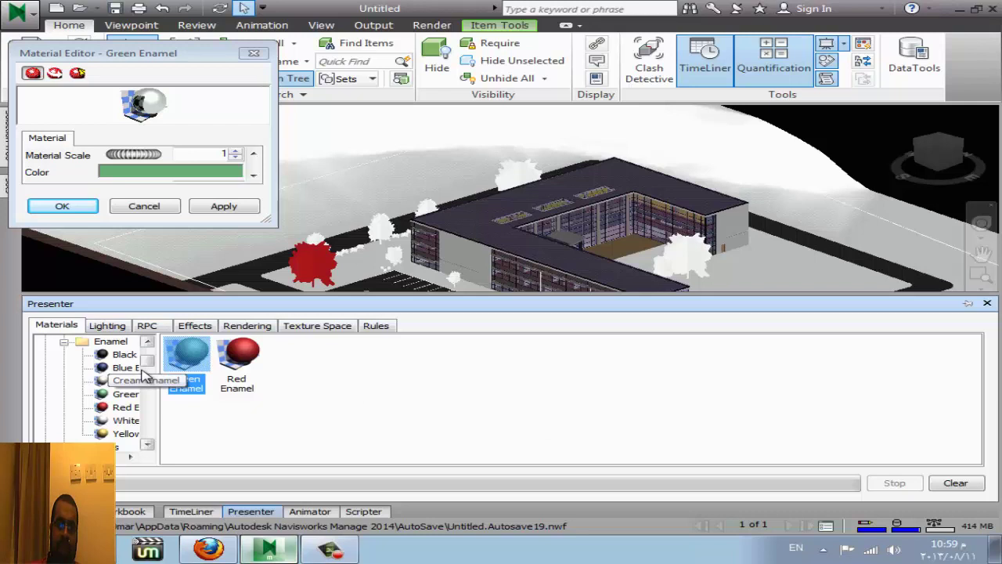
- Show the Presenter lighting list with Ambient and two Distant Lights
left_click_drag(147, 356, 152, 435)
scroll(149, 435, "up", 3)
scroll(149, 435, "up", 4)
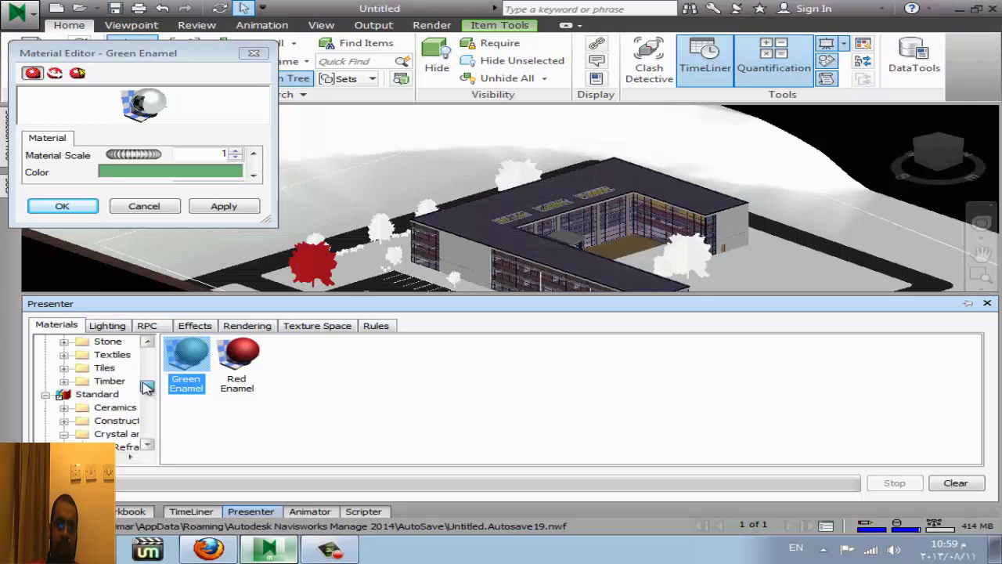
scroll(149, 435, "up", 4)
left_click(92, 332)
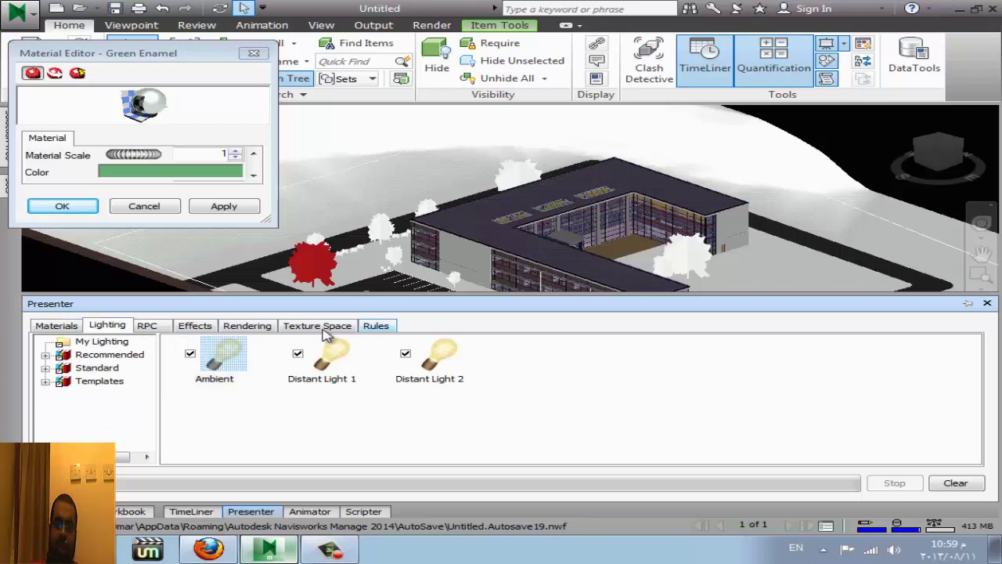
- Switch off Ambient and Distant Light 2, review Distant Light 1's settings, and close both editors
left_click(405, 354)
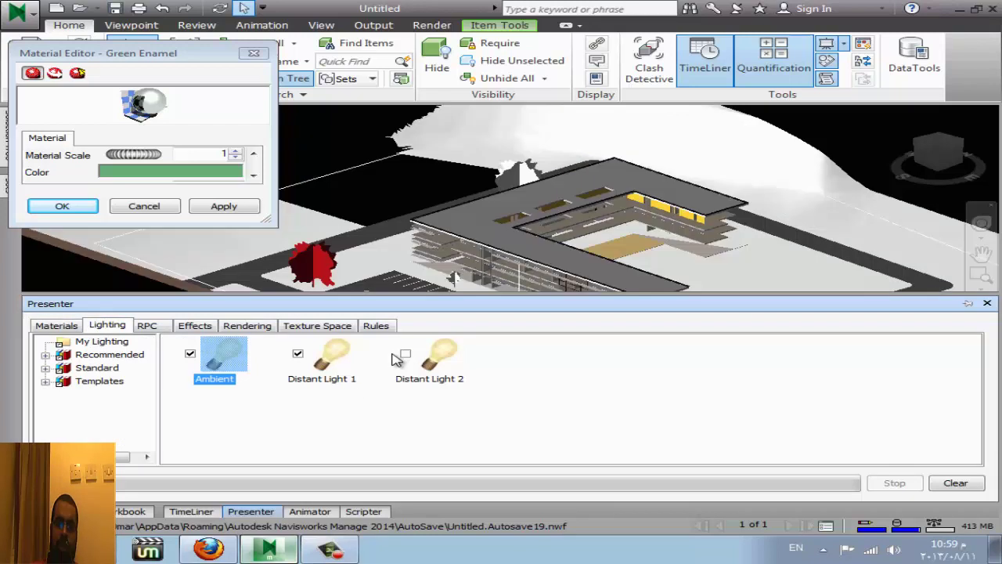
left_click(297, 353)
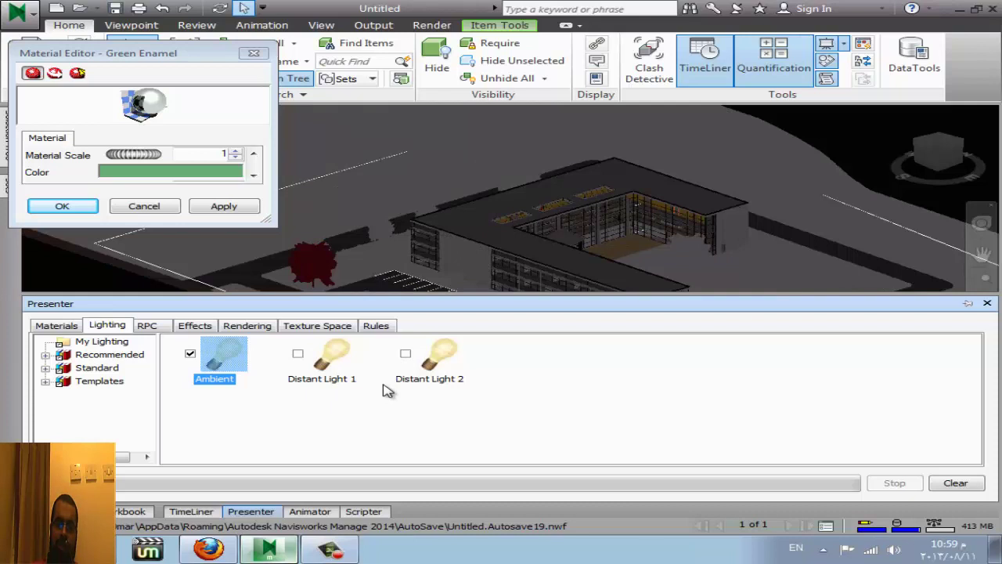
left_click(190, 354)
right_click(340, 370)
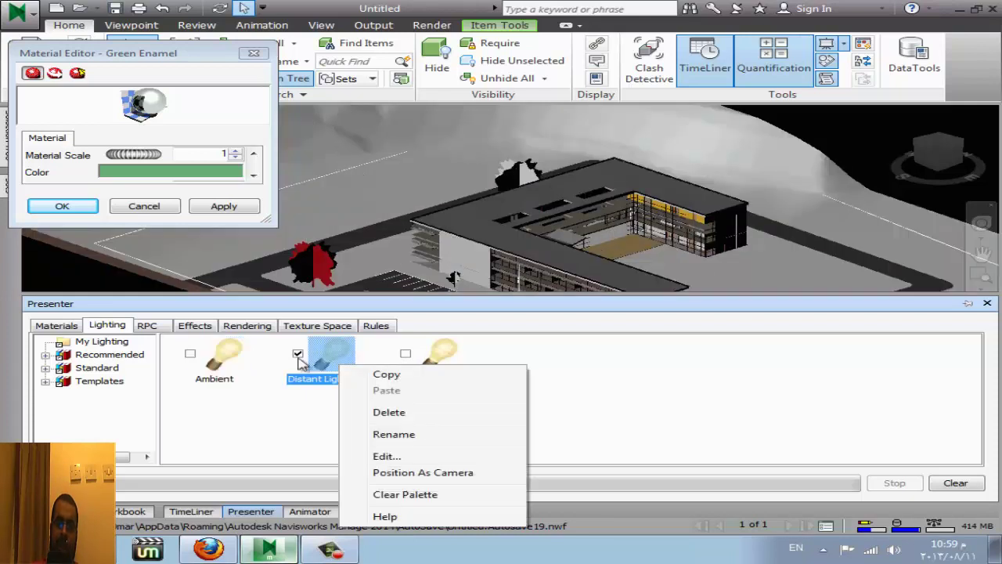
left_click(388, 456)
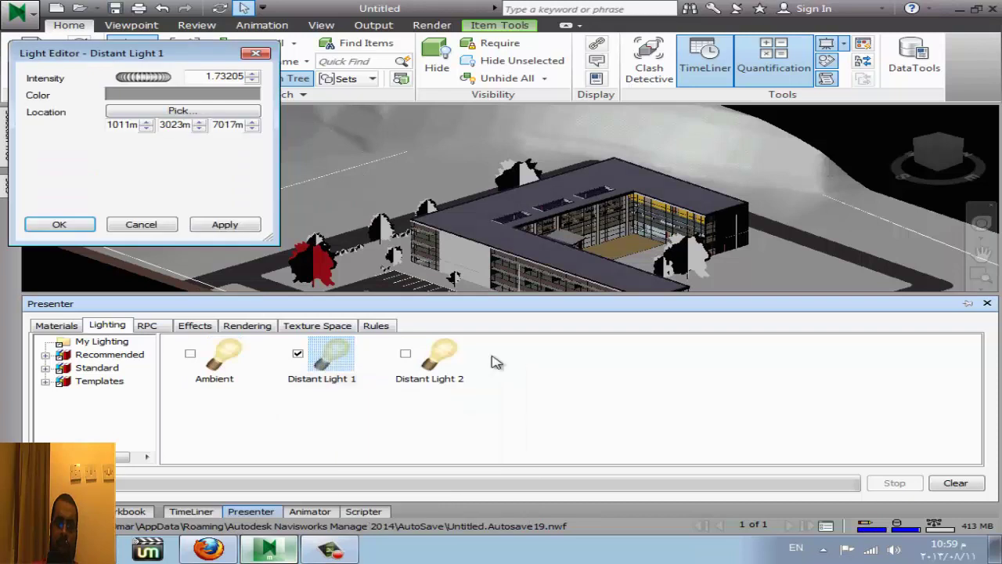
left_click(155, 224)
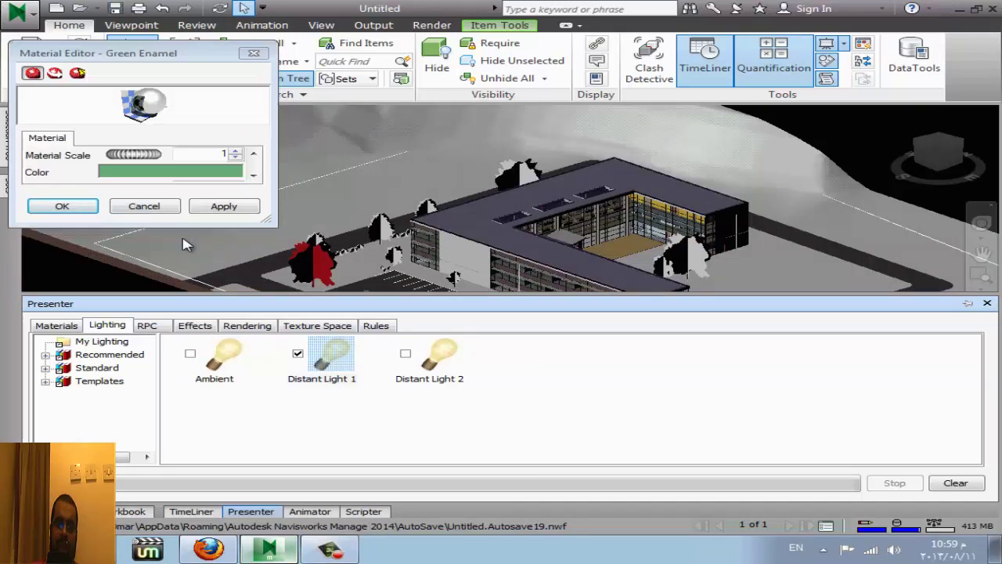
left_click(142, 206)
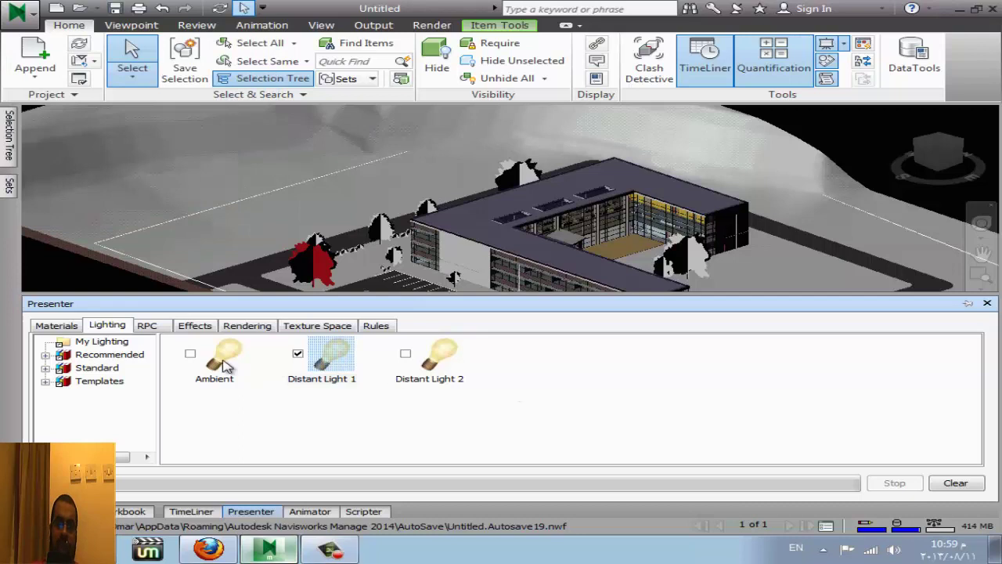
- Show Presenter's RPC tab with the My RPCs, Standard and Templates libraries
left_click(148, 326)
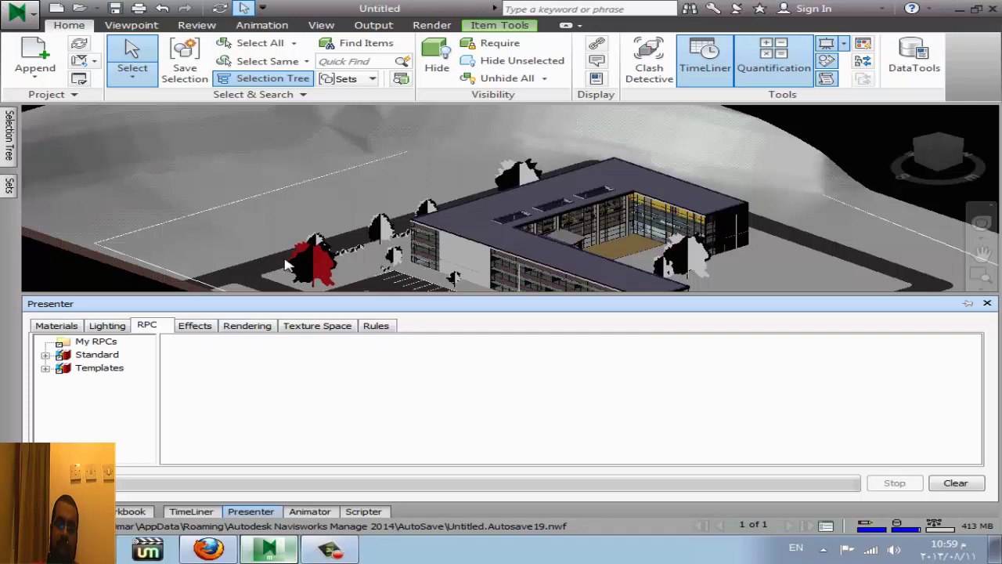
- Add the Lake background from Effects > Recommended > Backgrounds and open its Background Editor
left_click(207, 327)
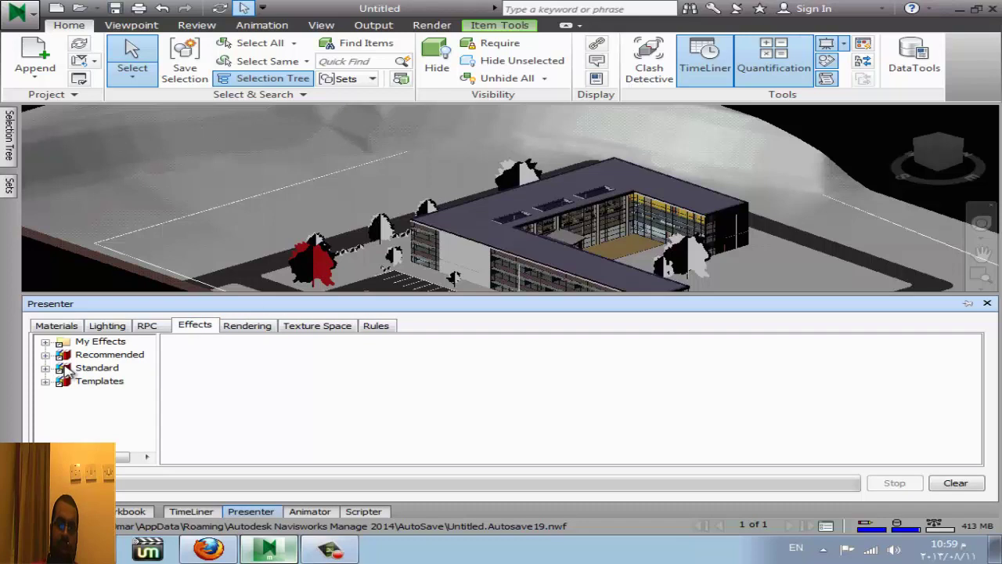
left_click(45, 342)
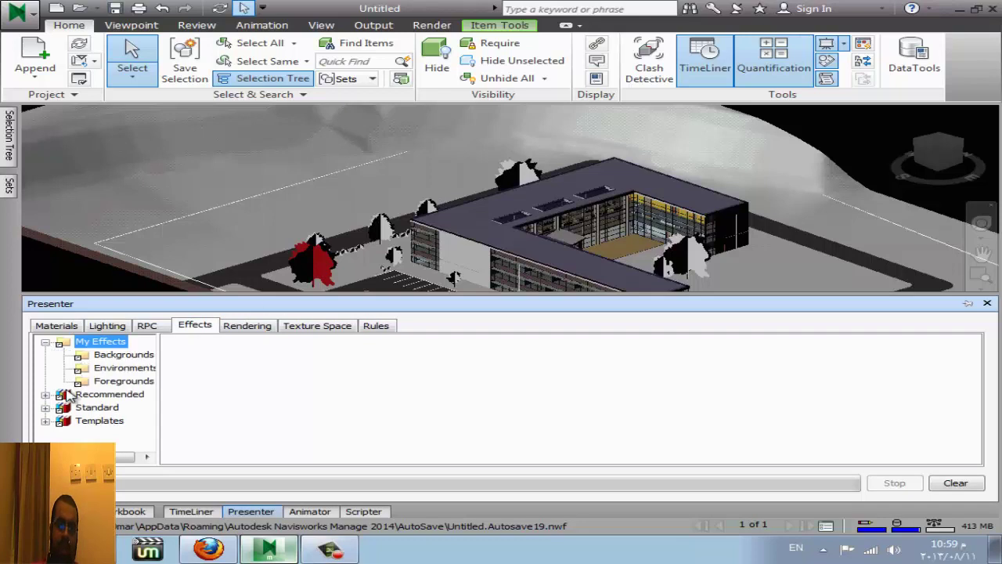
double_click(107, 395)
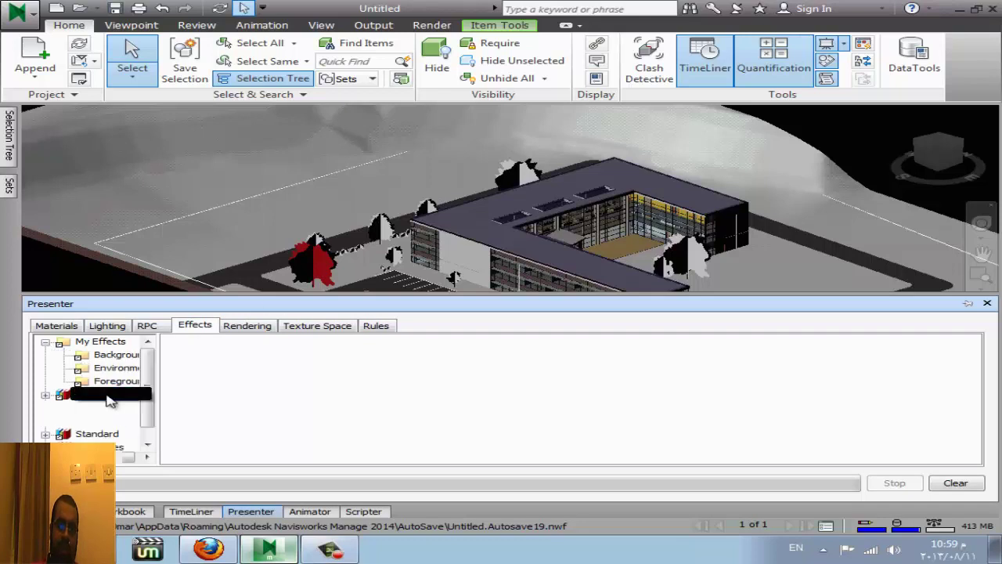
double_click(114, 409)
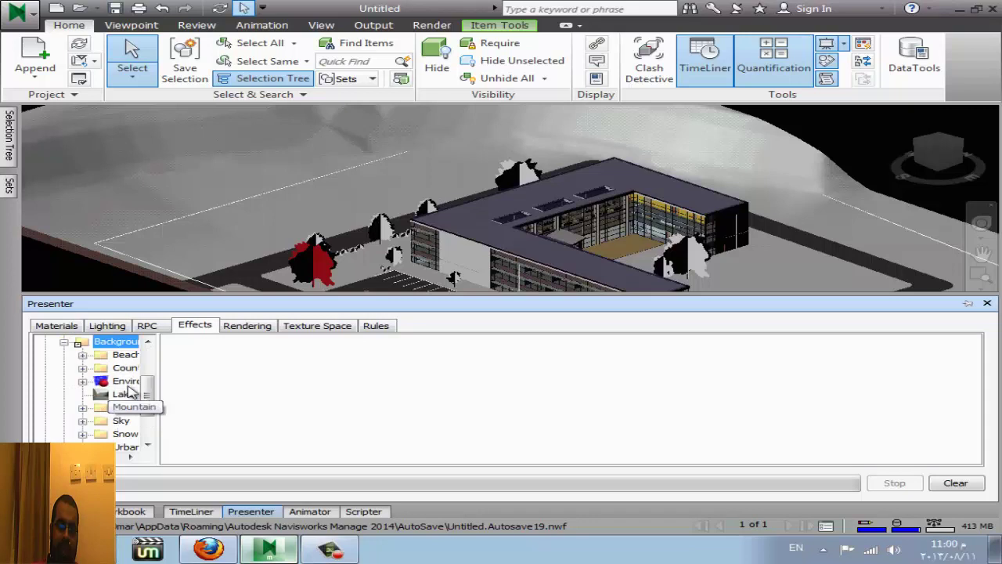
double_click(127, 394)
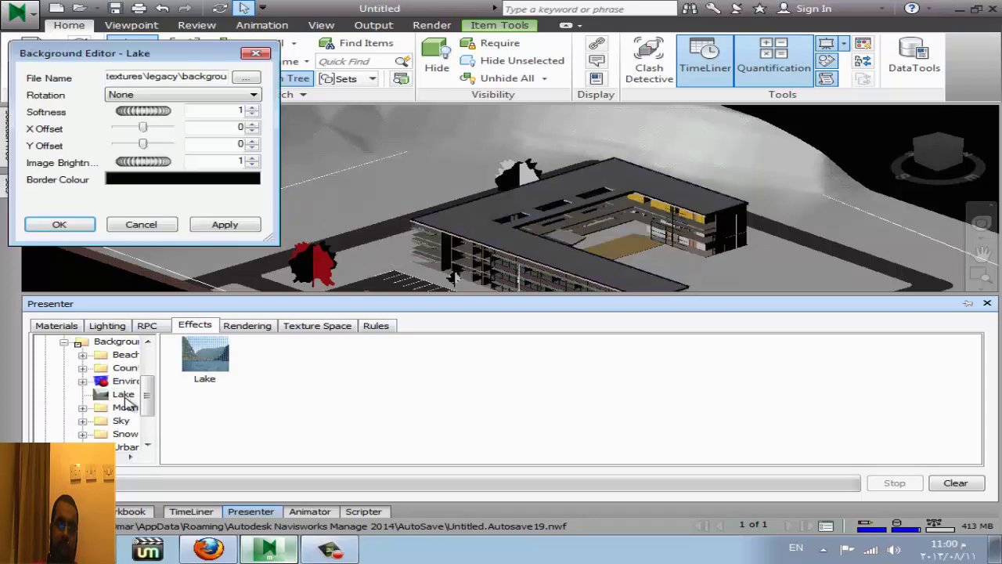
- Collapse the Presenter panel and zoom the view out, then return to Presenter
right_click(210, 368)
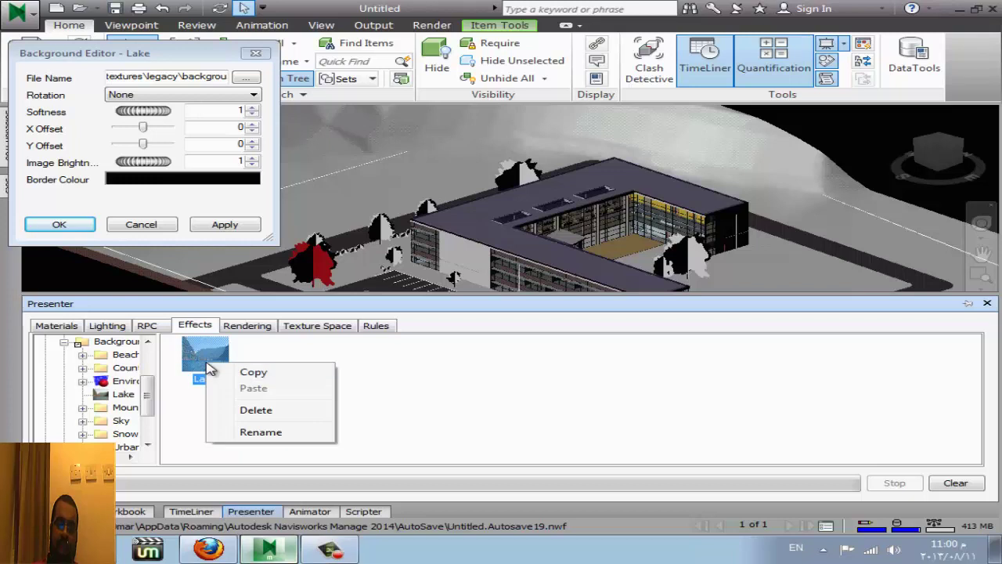
left_click(227, 372)
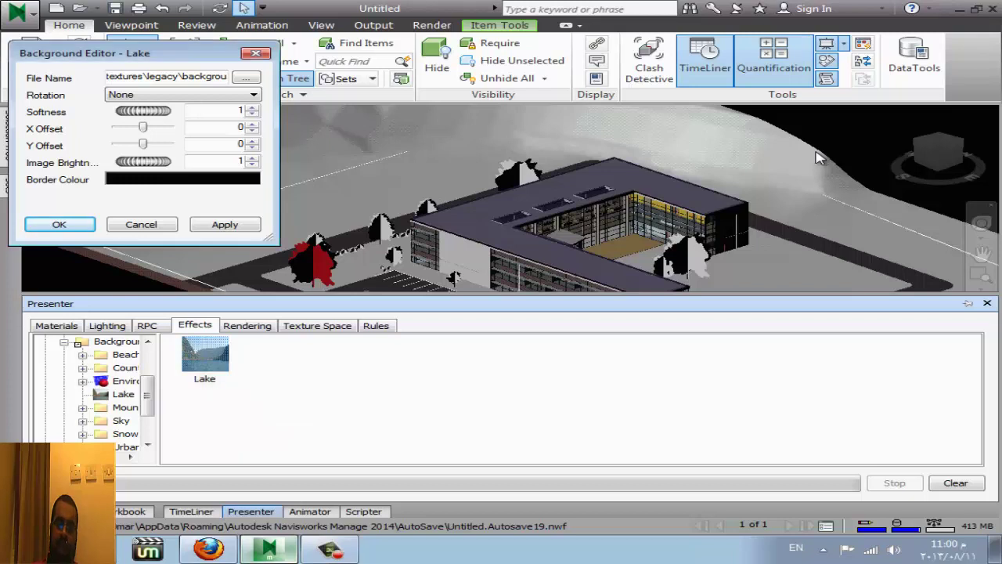
left_click(481, 264)
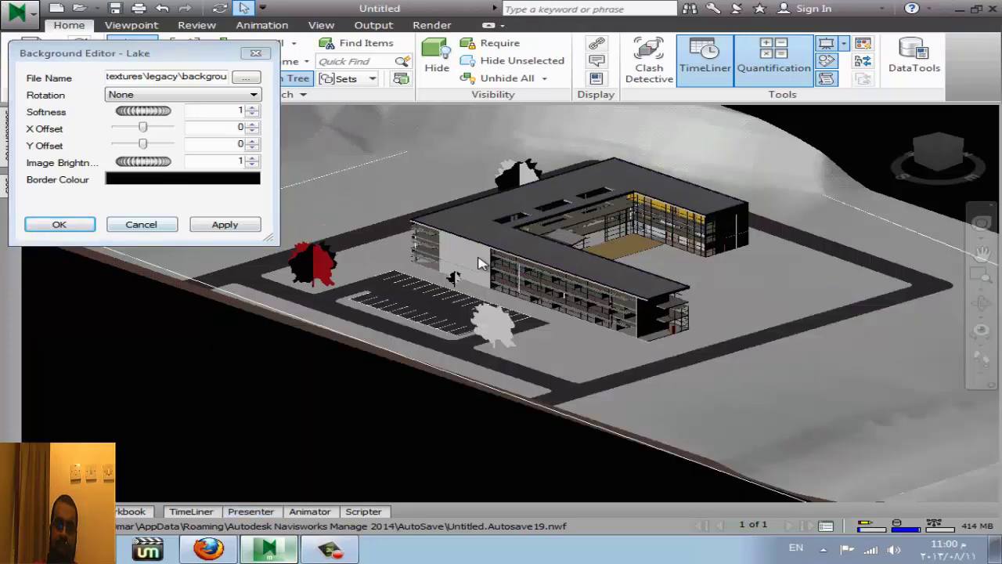
scroll(480, 261, "down", 2)
scroll(479, 260, "down", 2)
scroll(478, 258, "down", 2)
scroll(478, 257, "down", 2)
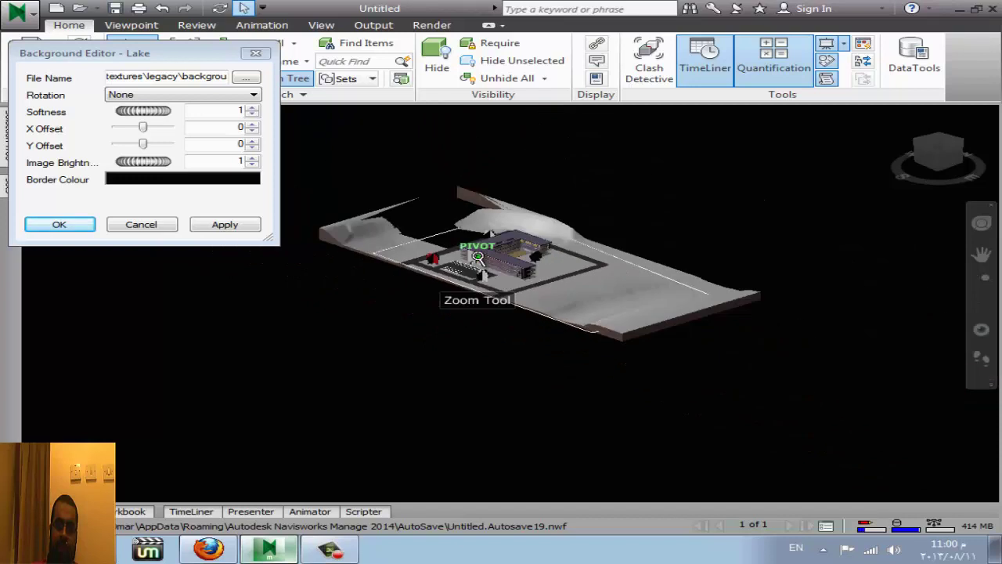
left_click(195, 512)
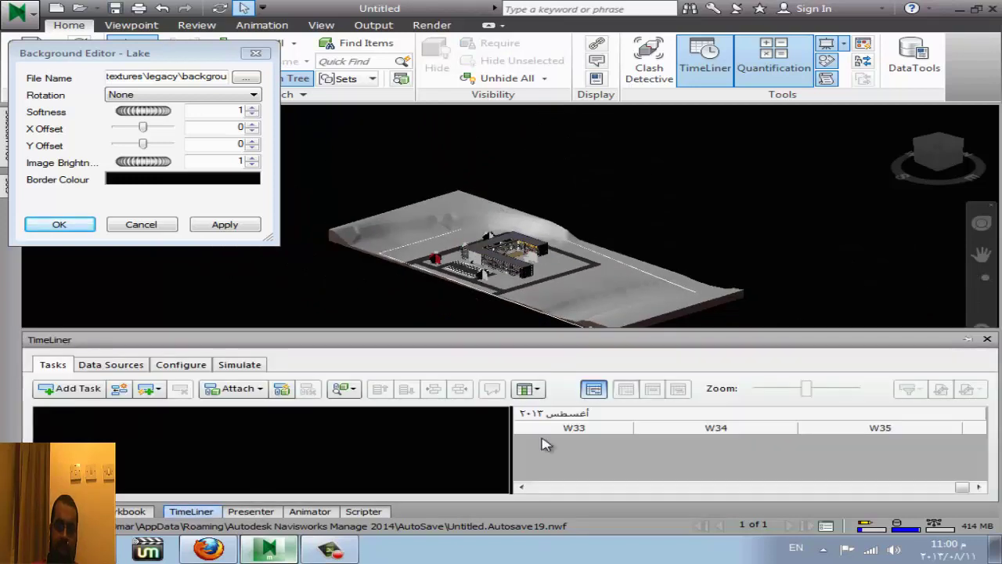
left_click(249, 512)
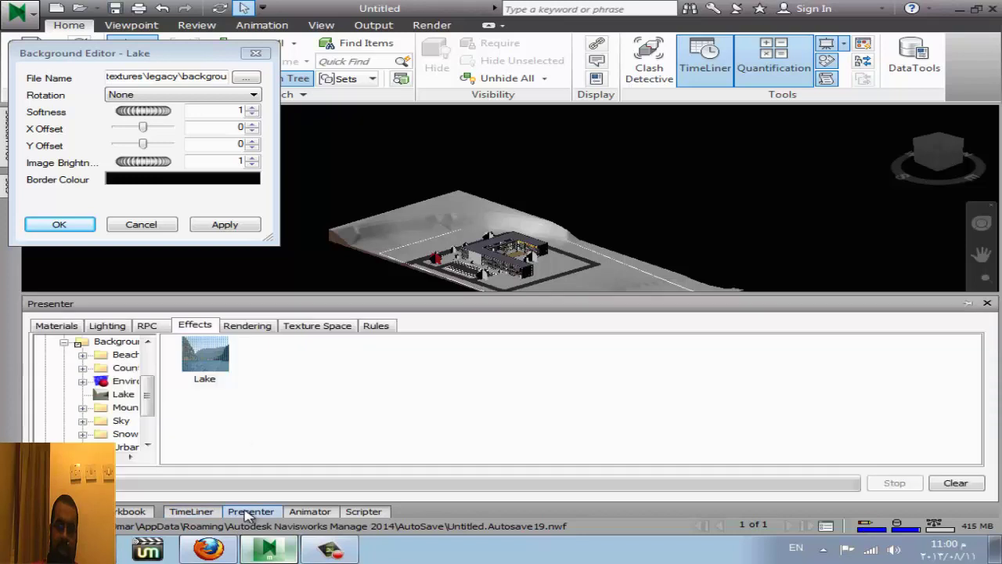
- Confirm the Lake background in the Background Editor so it surrounds the model
right_click(216, 373)
left_click(209, 364)
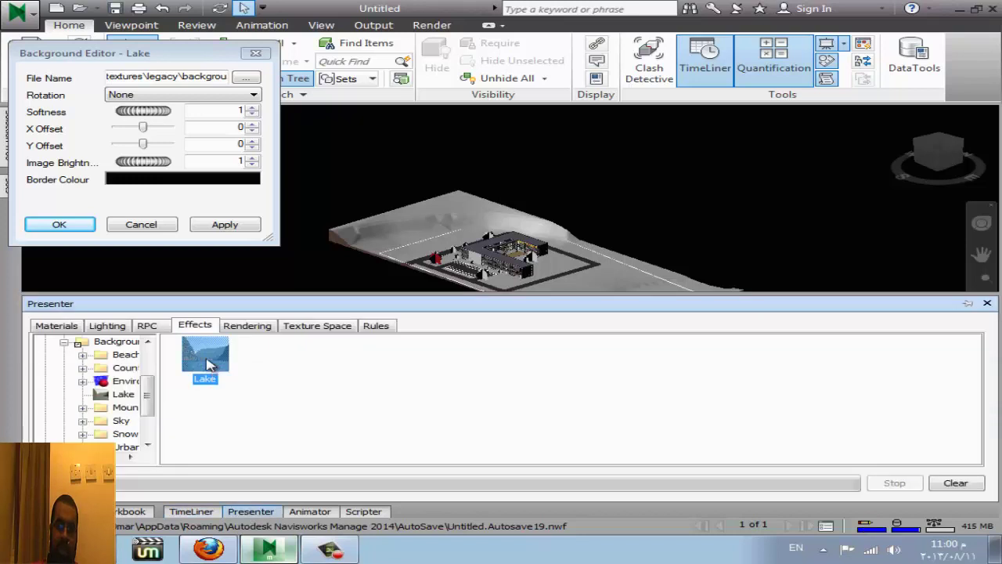
double_click(210, 364)
double_click(210, 364)
left_click(78, 225)
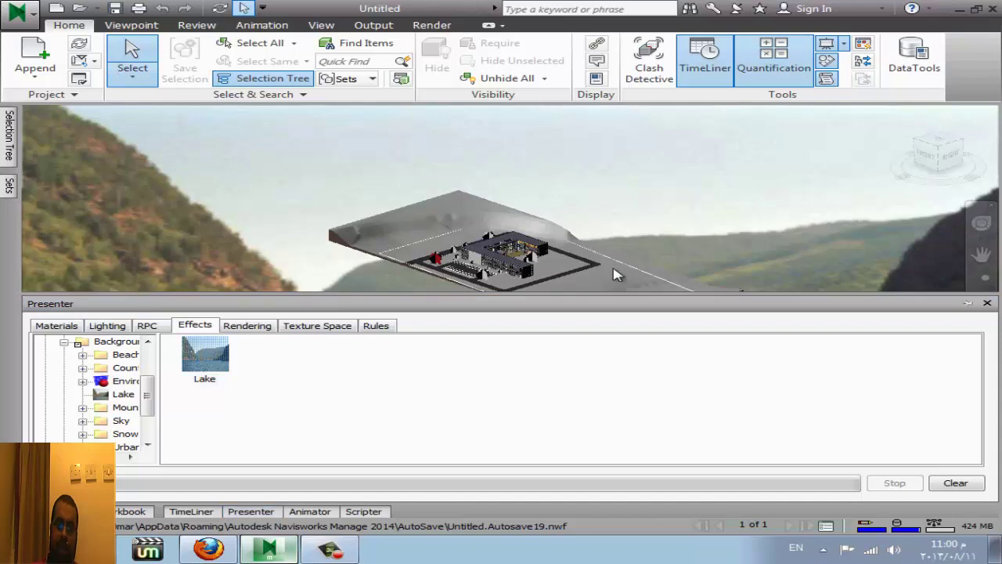
- Orbit and pan the model over the lake backdrop, then bring back the Presenter Effects library
middle_click_drag(595, 244, 579, 275, "shift")
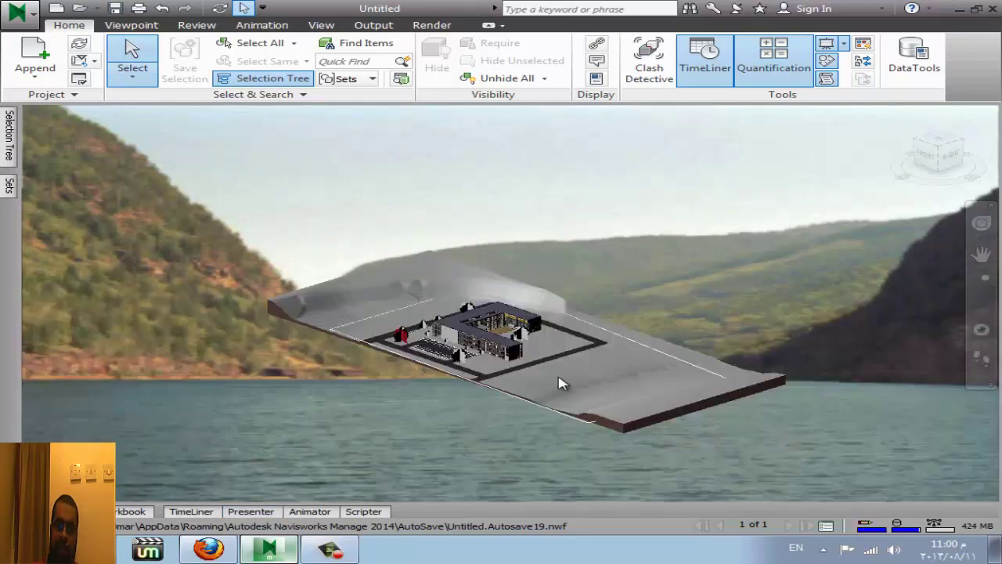
mouse_move(583, 402)
middle_mouse_down("shift")
mouse_move(616, 403)
mouse_move(649, 231)
middle_mouse_up("shift")
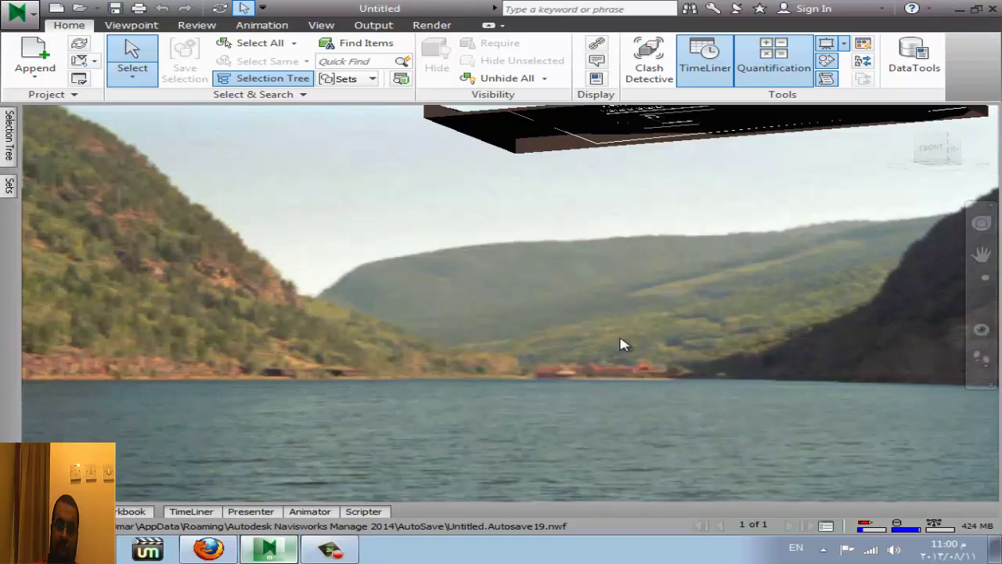
mouse_move(623, 345)
middle_mouse_down()
mouse_move(583, 423)
mouse_move(474, 429)
middle_mouse_up()
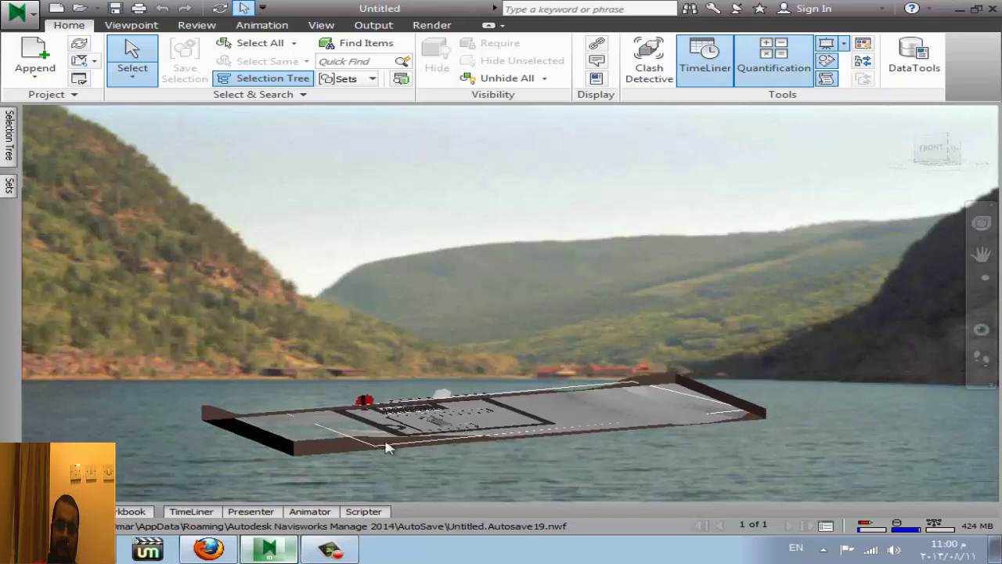
mouse_move(291, 435)
middle_mouse_down("shift")
mouse_move(293, 376)
mouse_move(297, 416)
mouse_move(286, 440)
mouse_move(274, 438)
mouse_move(335, 418)
middle_mouse_up("shift")
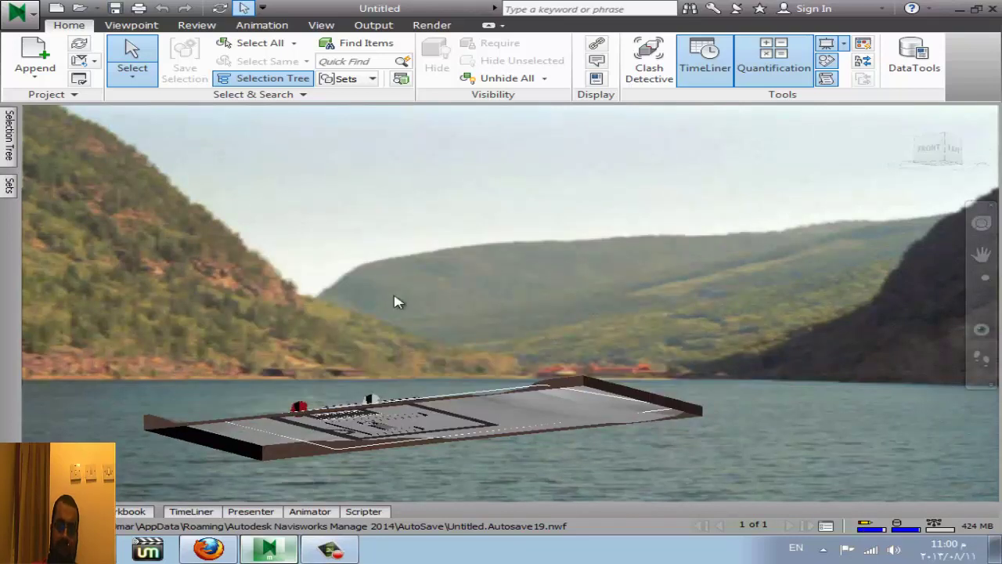
left_click(262, 513)
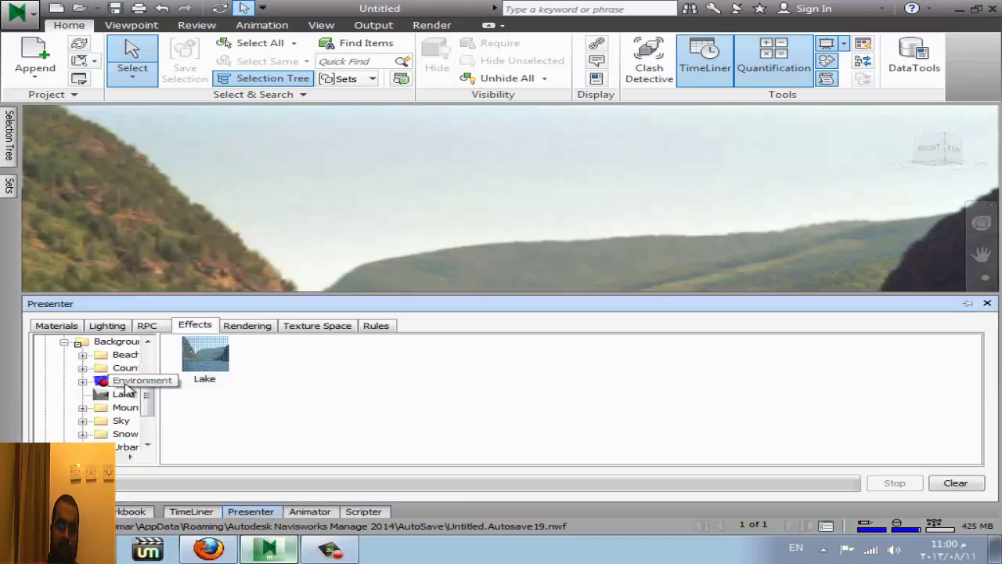
- Apply Dark Clouds from Background > Sky as the scene backdrop and zoom the view
double_click(123, 407)
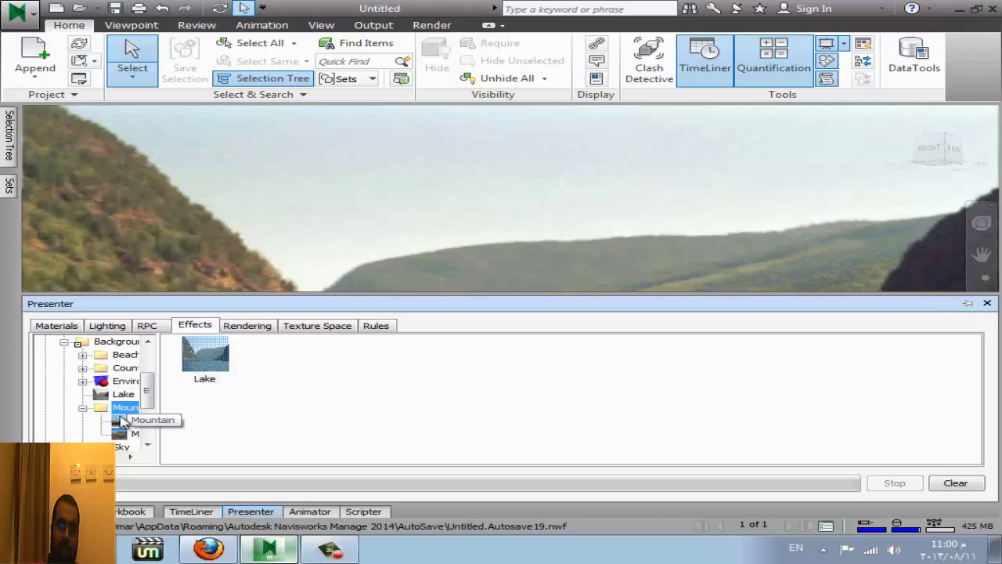
scroll(122, 421, "down", 2)
double_click(121, 365)
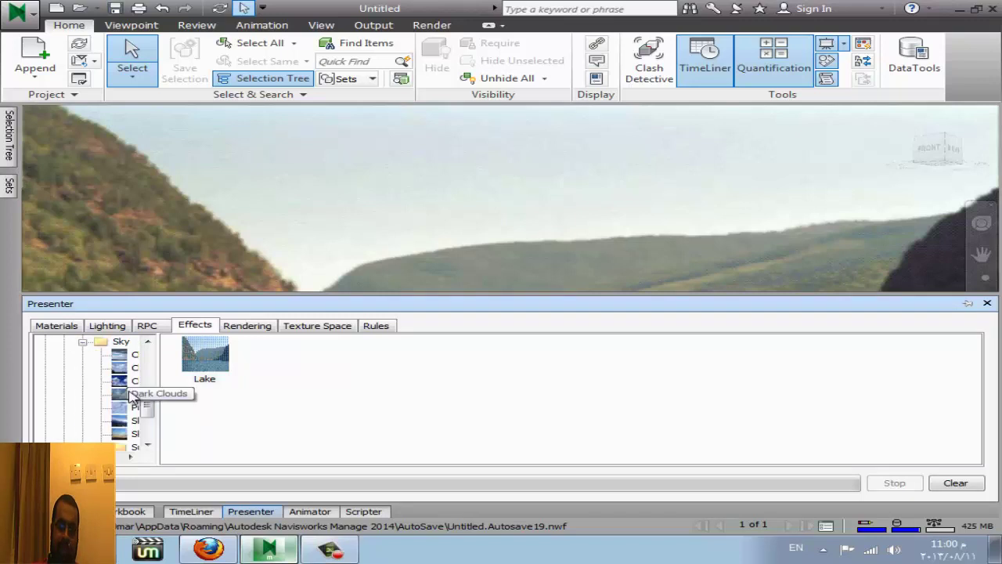
left_click_drag(132, 397, 217, 403)
key("Return")
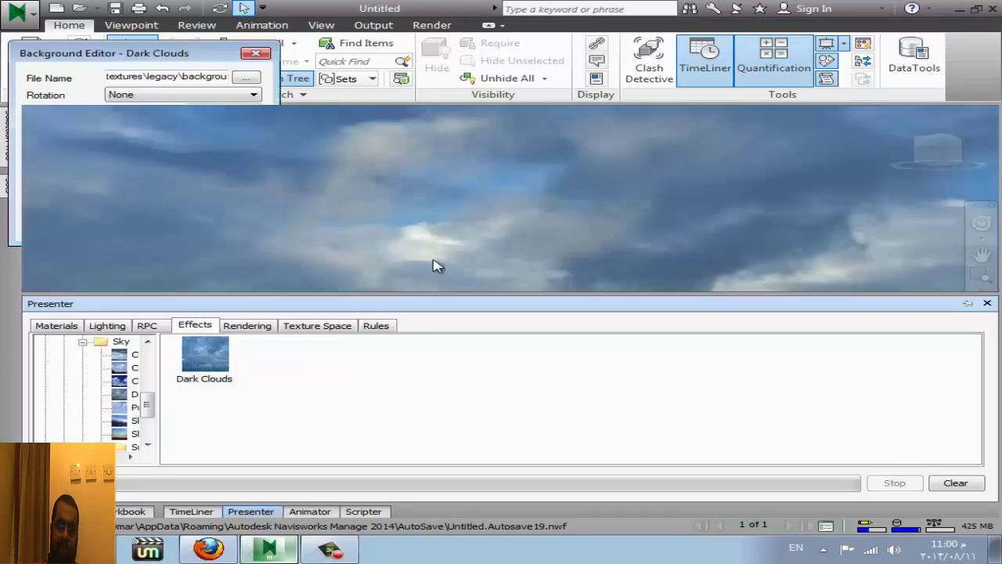
scroll(461, 274, "down", 1)
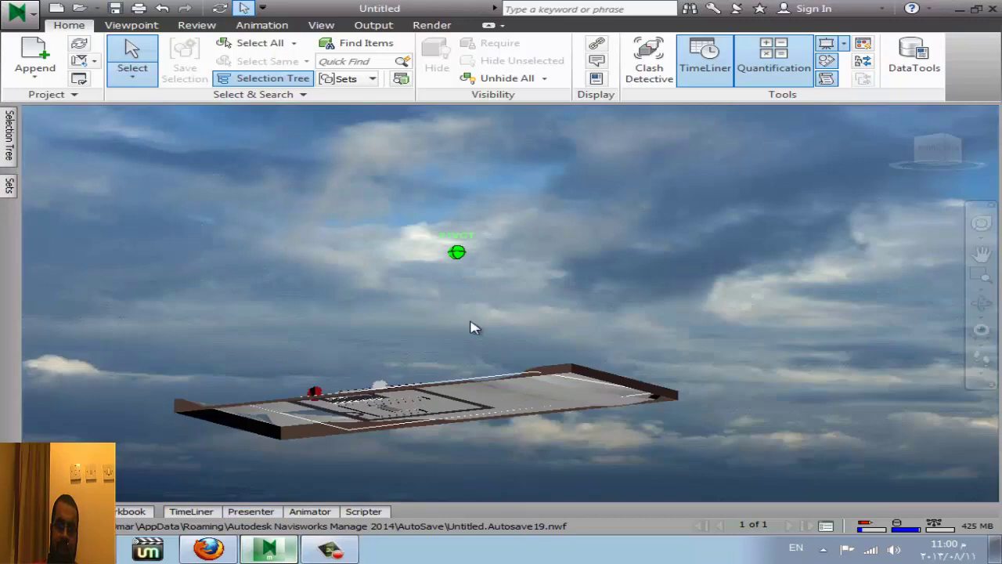
scroll(479, 444, "up", 1)
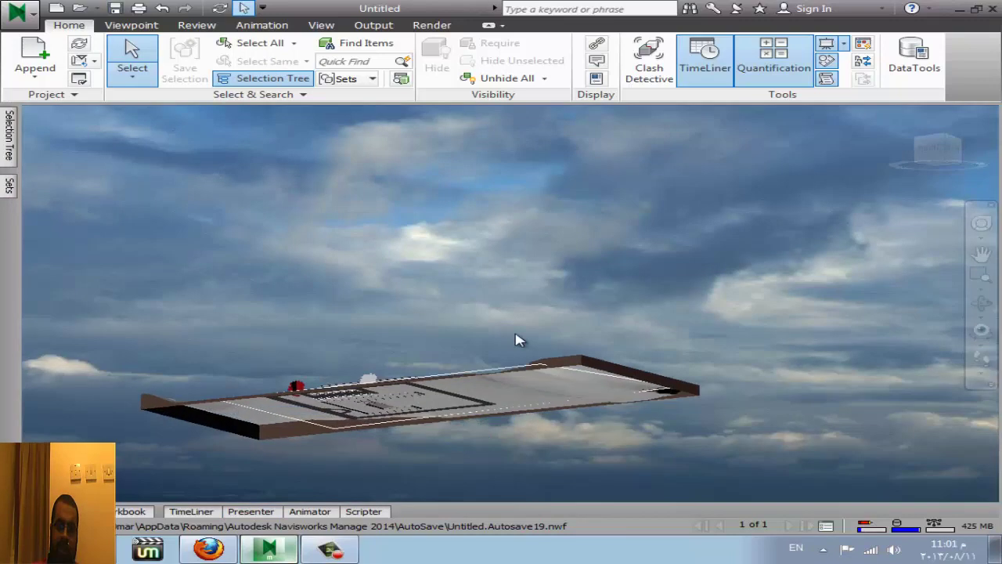
scroll(517, 339, "up", 1)
scroll(282, 462, "up", 1)
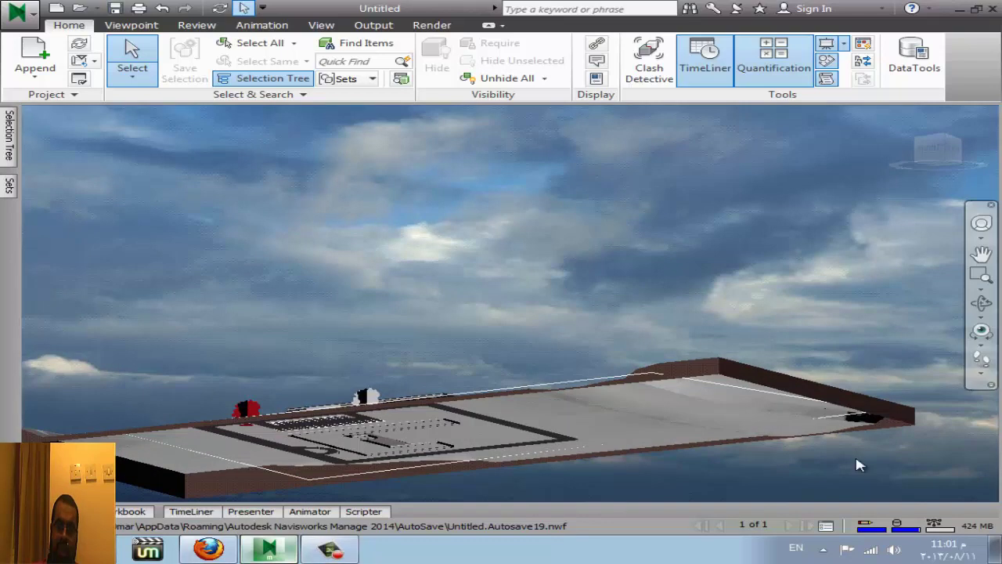
- Apply the Mosaic render style from Standard > Sketch > Colour in the Rendering library
left_click(251, 511)
left_click(249, 331)
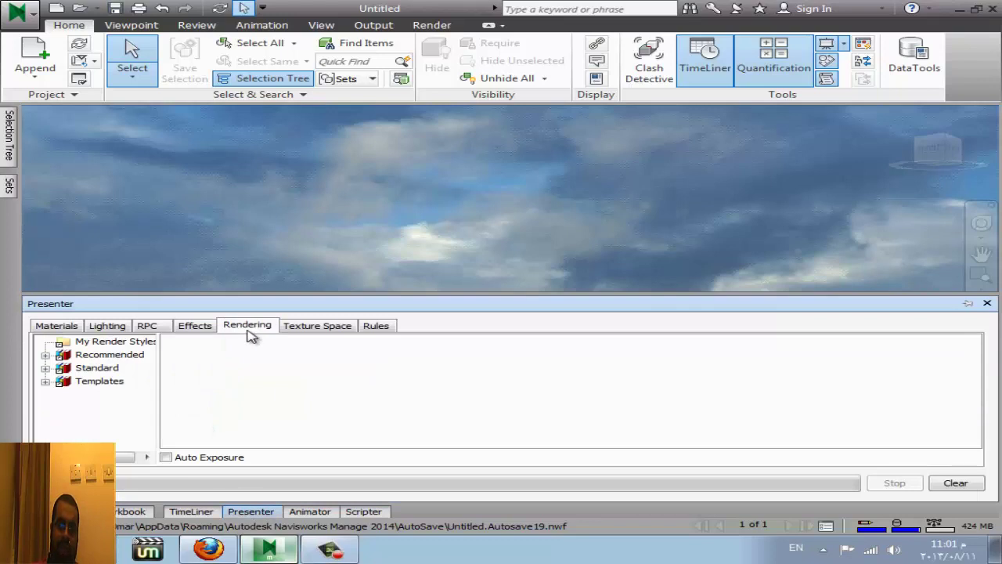
left_click(45, 368)
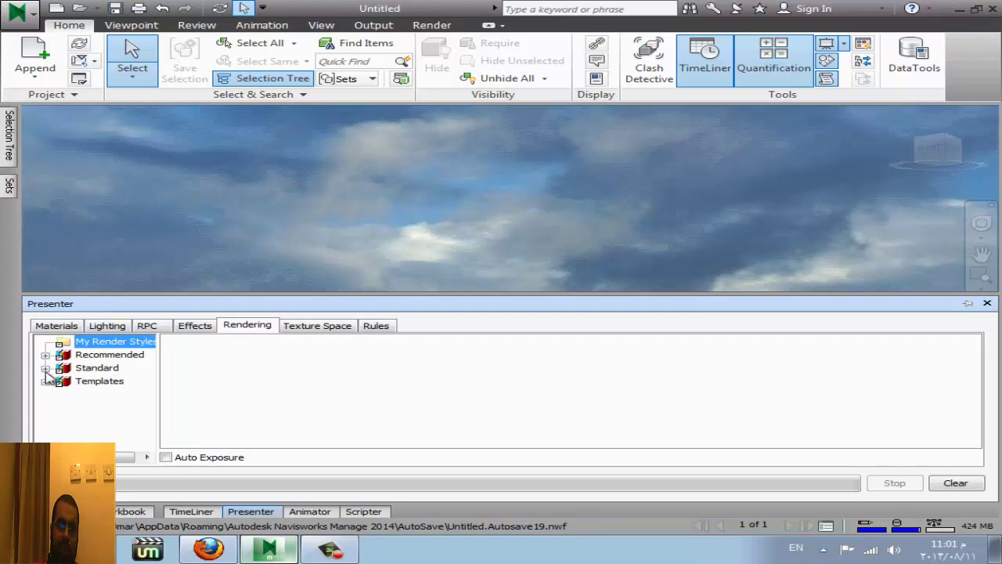
left_click(107, 394)
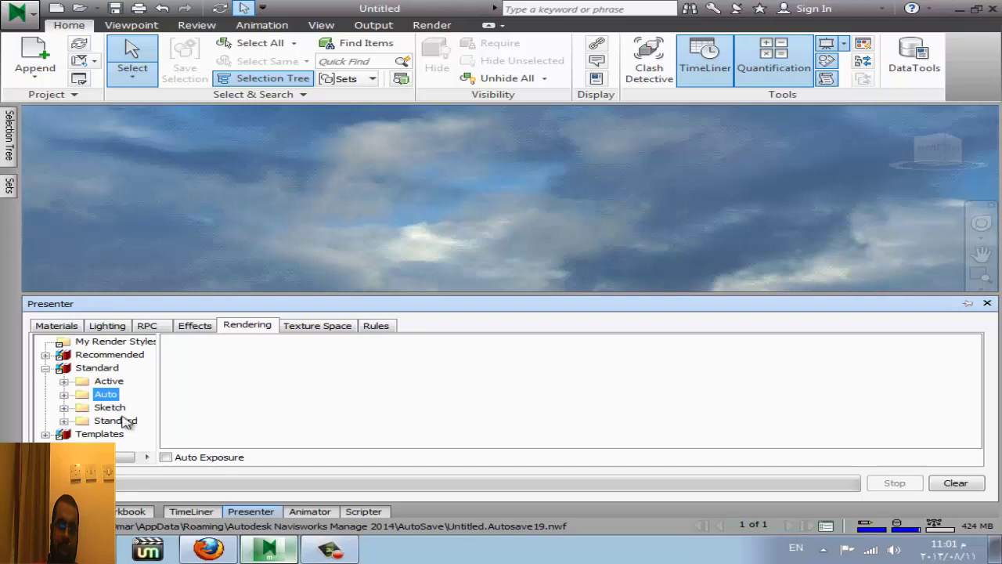
left_click(87, 412)
double_click(87, 412)
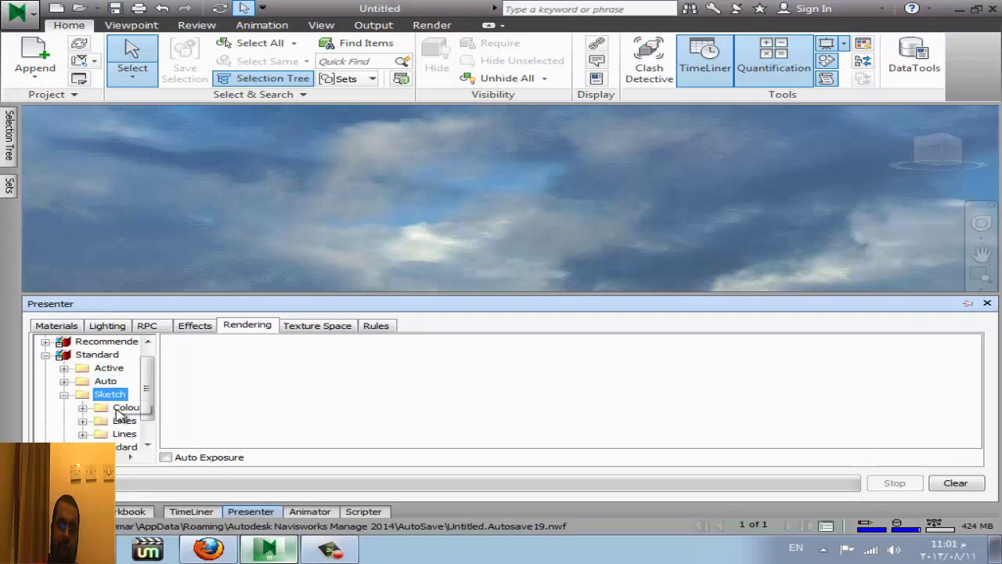
double_click(122, 409)
double_click(132, 394)
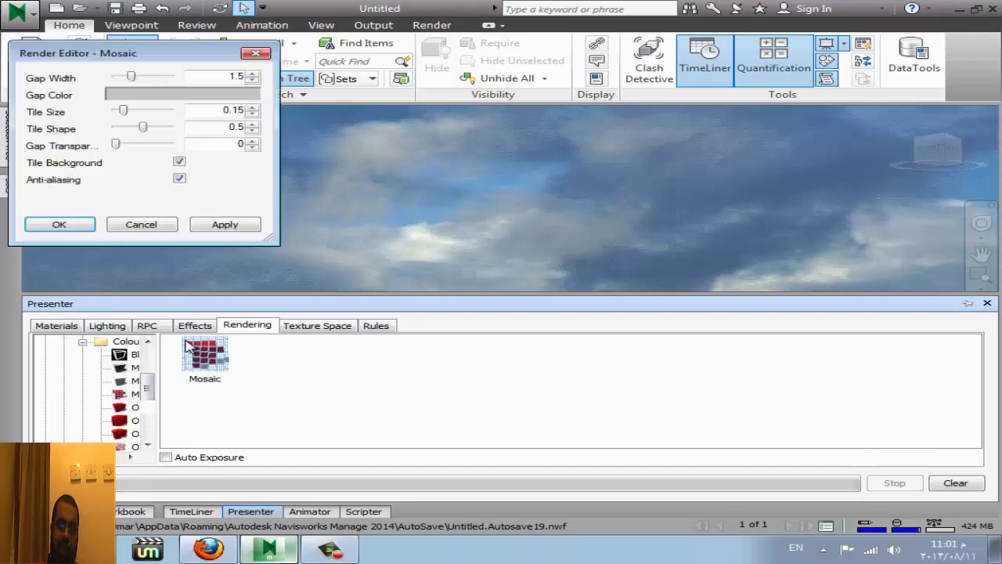
- Try Oil Paint - Impasto, apply Black Ink Print, then review the Texture Space and Rules tabs
key("Return")
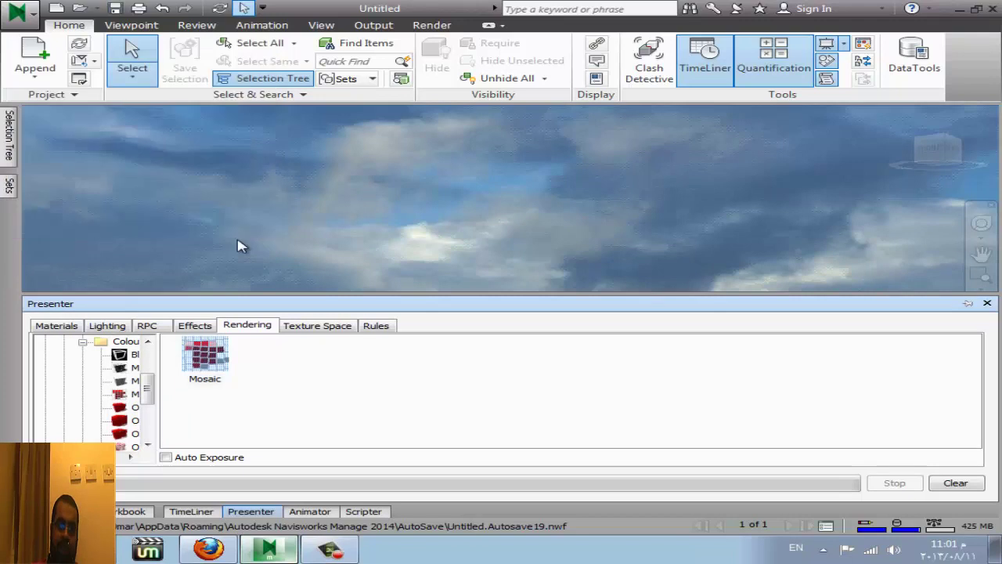
double_click(126, 421)
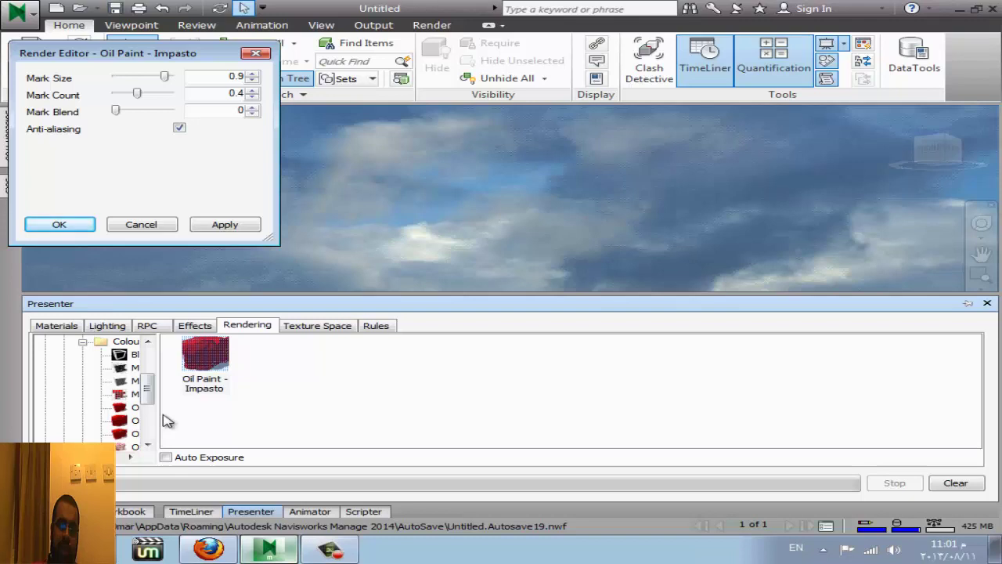
left_click_drag(158, 412, 249, 413)
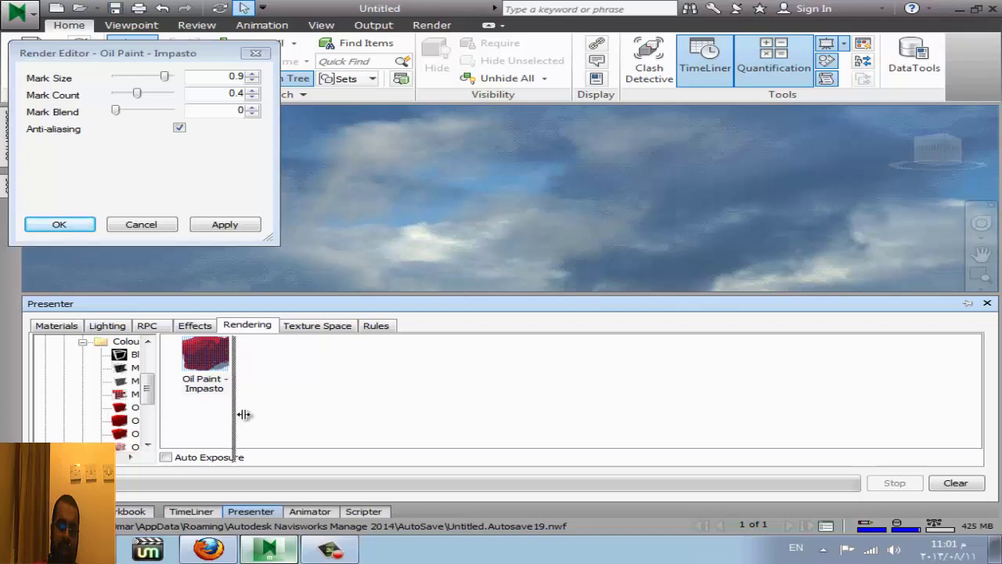
double_click(168, 356)
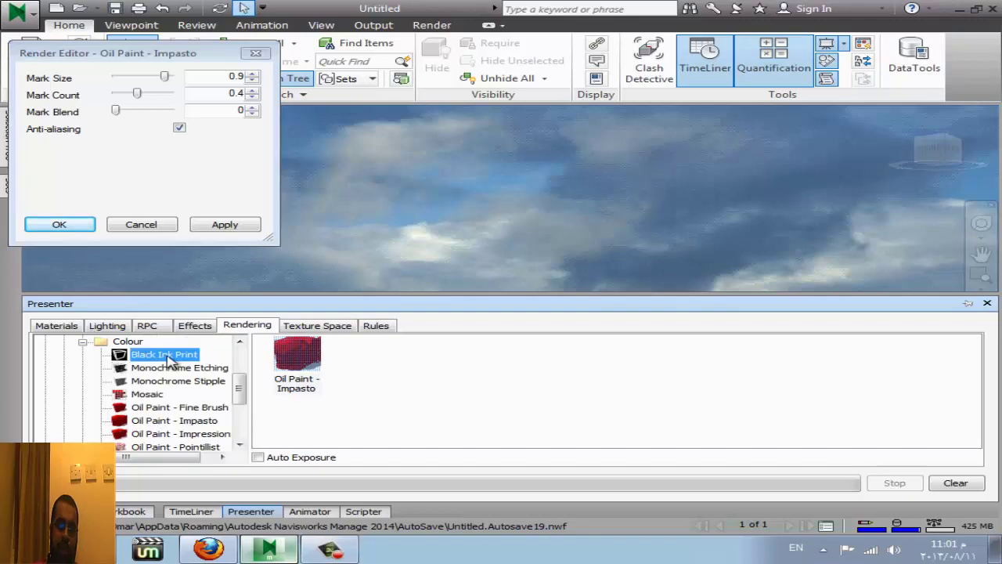
left_click(80, 225)
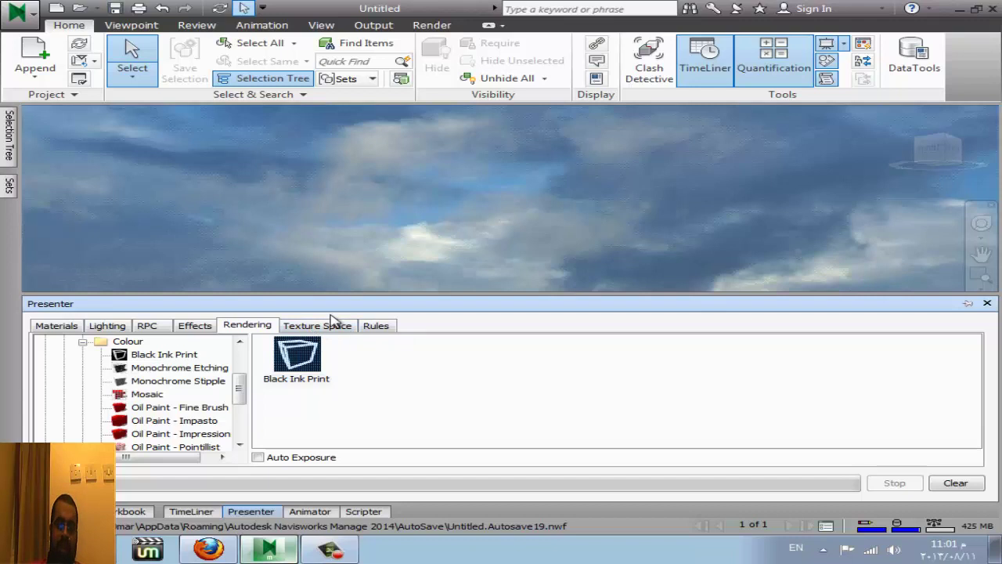
left_click(335, 325)
left_click(374, 327)
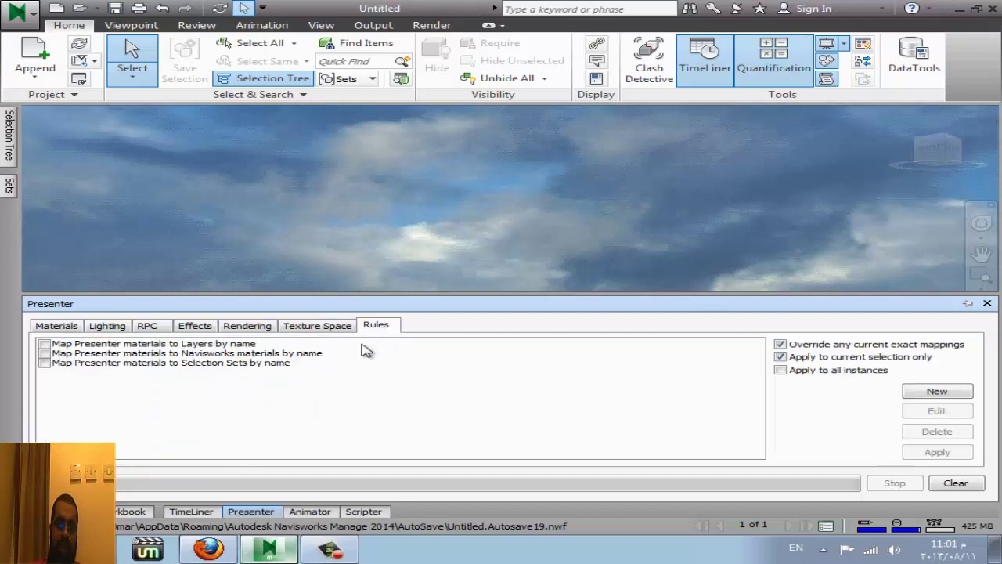
- Return to the Materials library, then zoom and pan the model lower against the cloudy sky
left_click(72, 327)
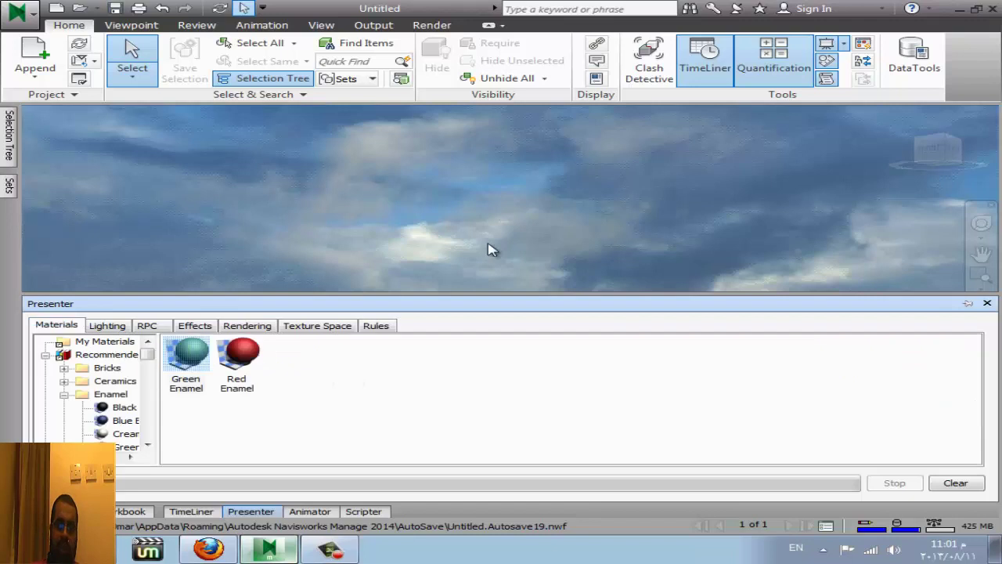
scroll(464, 248, "down", 2)
scroll(369, 451, "down", 1)
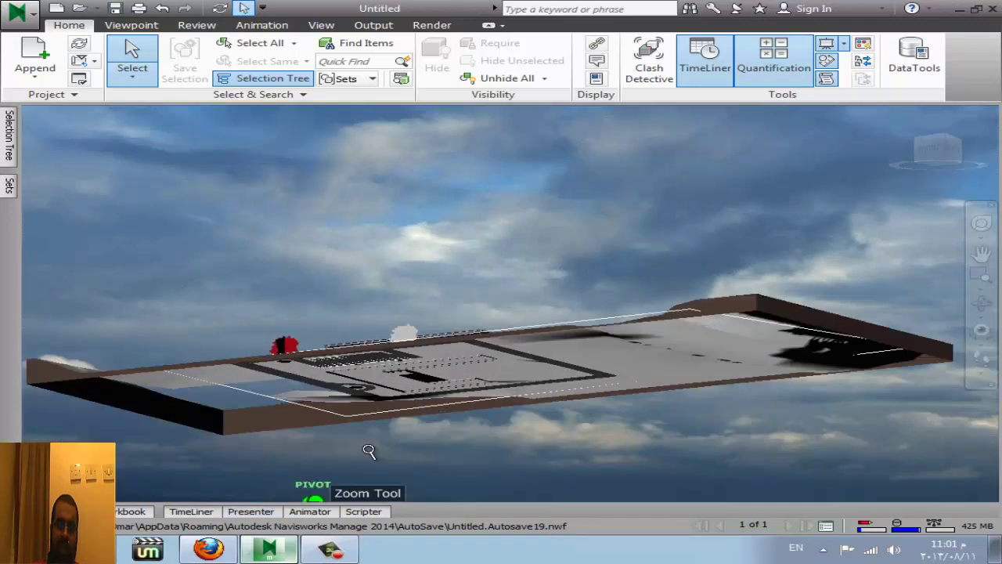
middle_click_drag(423, 368, 436, 448)
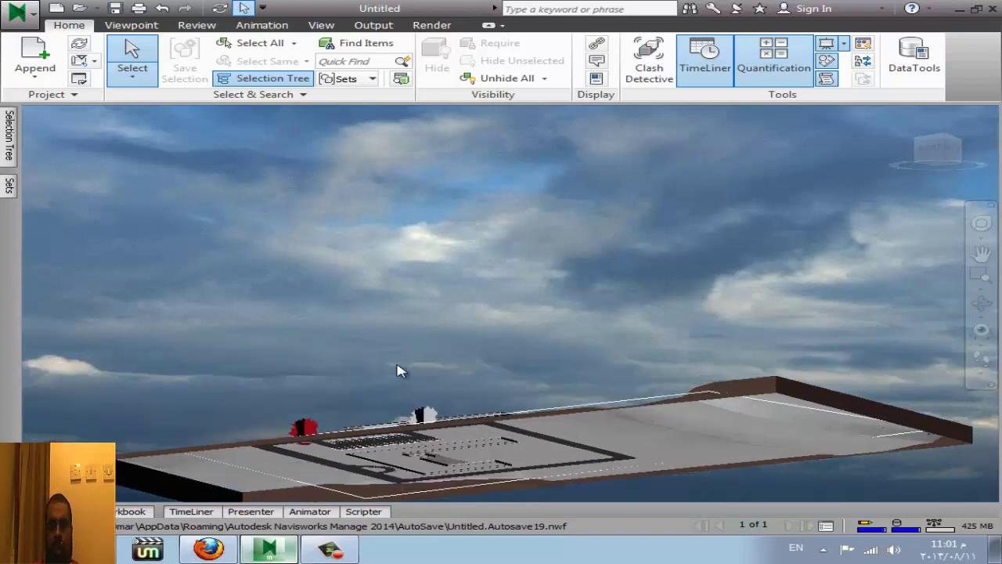